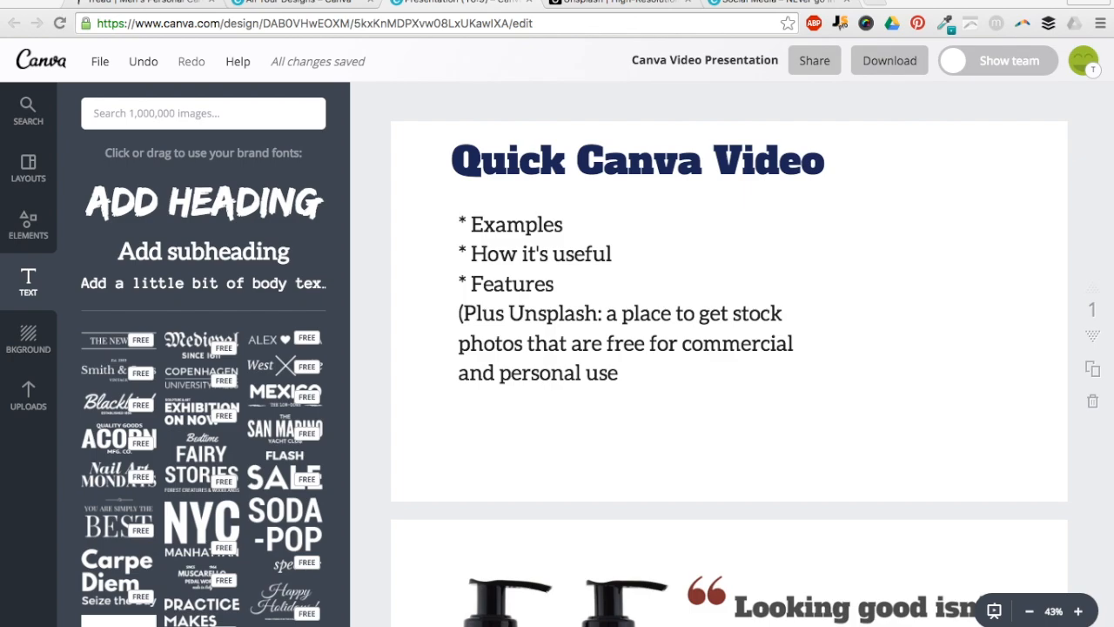
# - Move the sign-up window aside, then add and remove a test heading on the slide
pyautogui.moveTo(1113, 178); pyautogui.dragTo(534, 19)
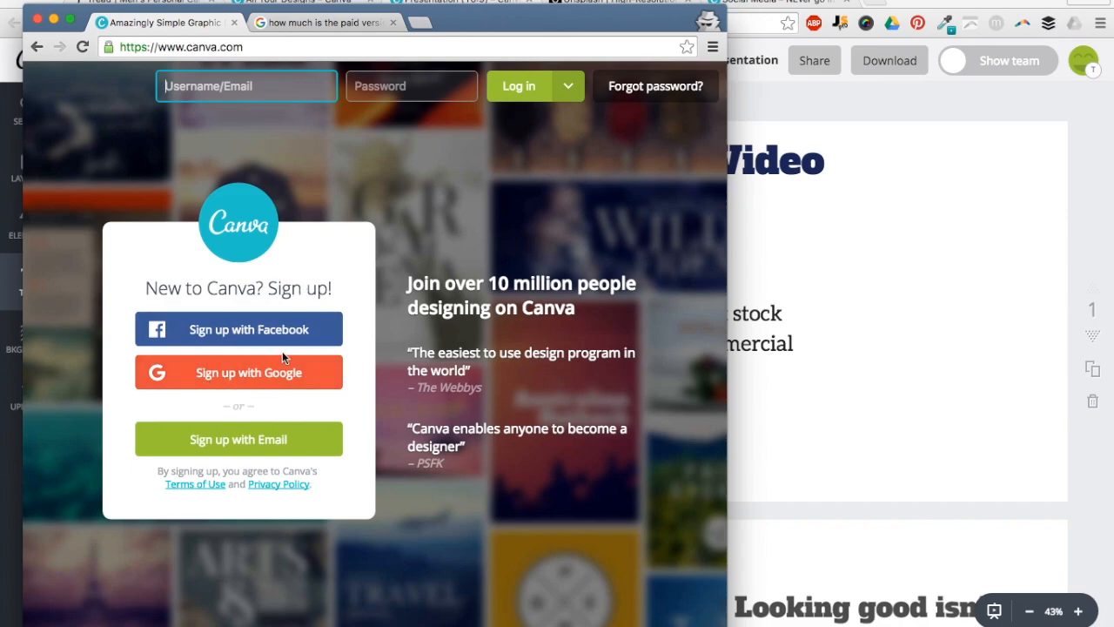
pyautogui.moveTo(451, 17); pyautogui.dragTo(431, 7)
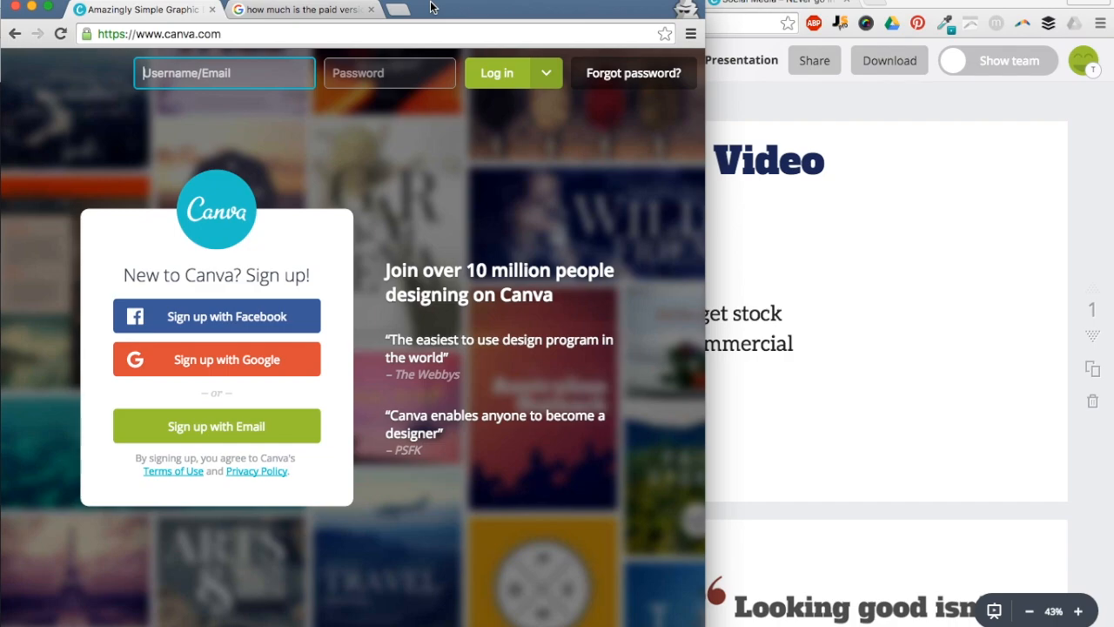
pyautogui.moveTo(431, 2); pyautogui.dragTo(1078, 626)
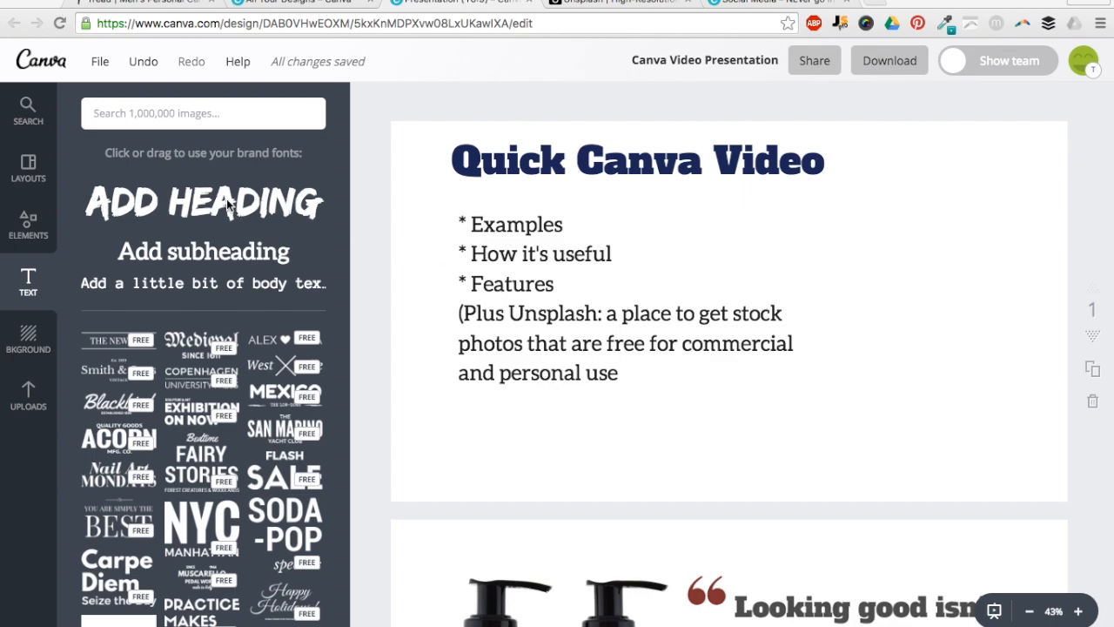
pyautogui.moveTo(203, 202); pyautogui.dragTo(808, 220)
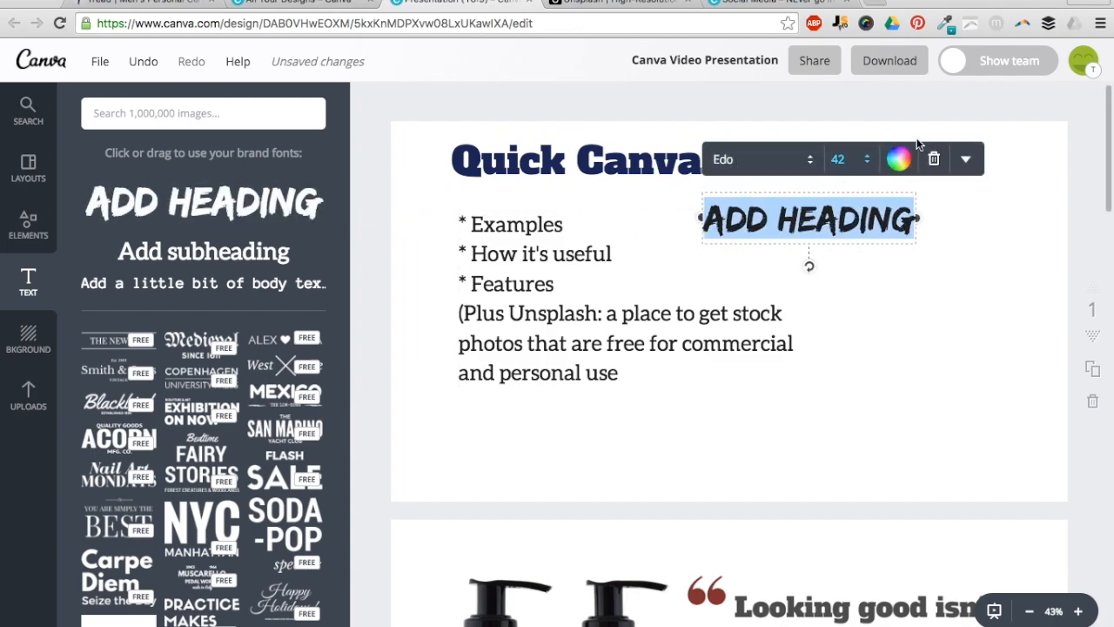
pyautogui.click(934, 158)
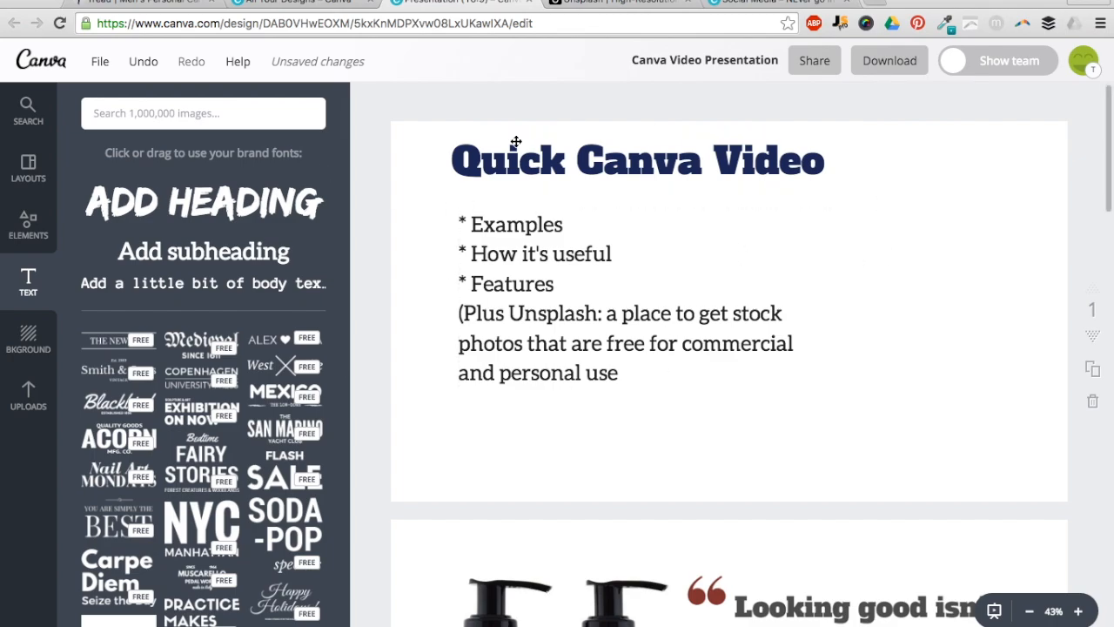
# - Scroll down the example slides from page 1 to the TREAD men's label designs on page 4
pyautogui.scroll(-1, 549, 206)
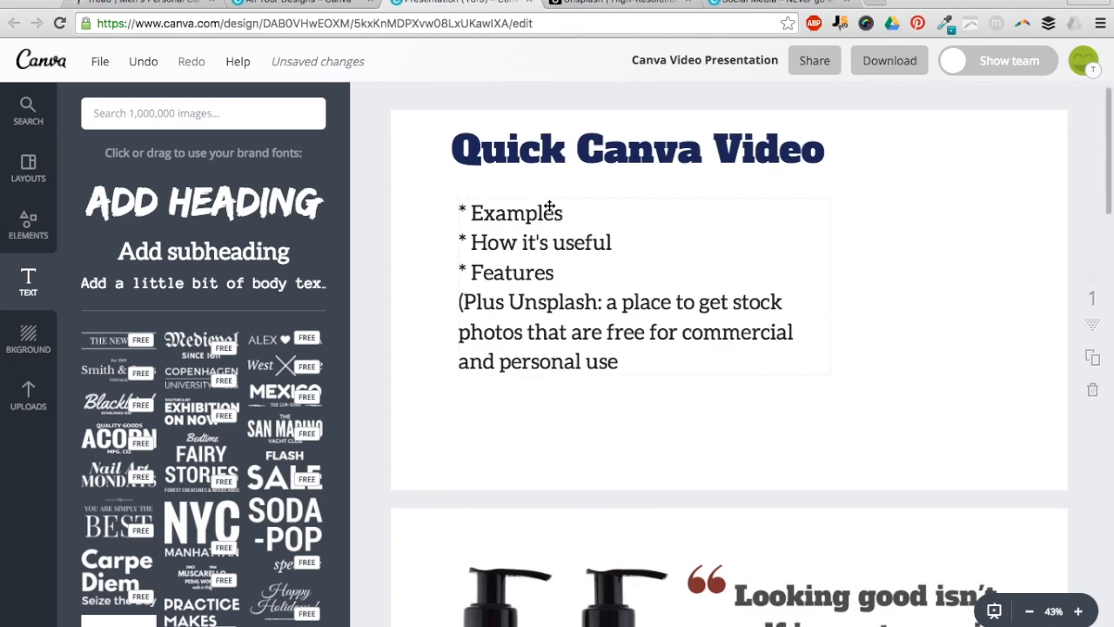
pyautogui.scroll(-5, 550, 206)
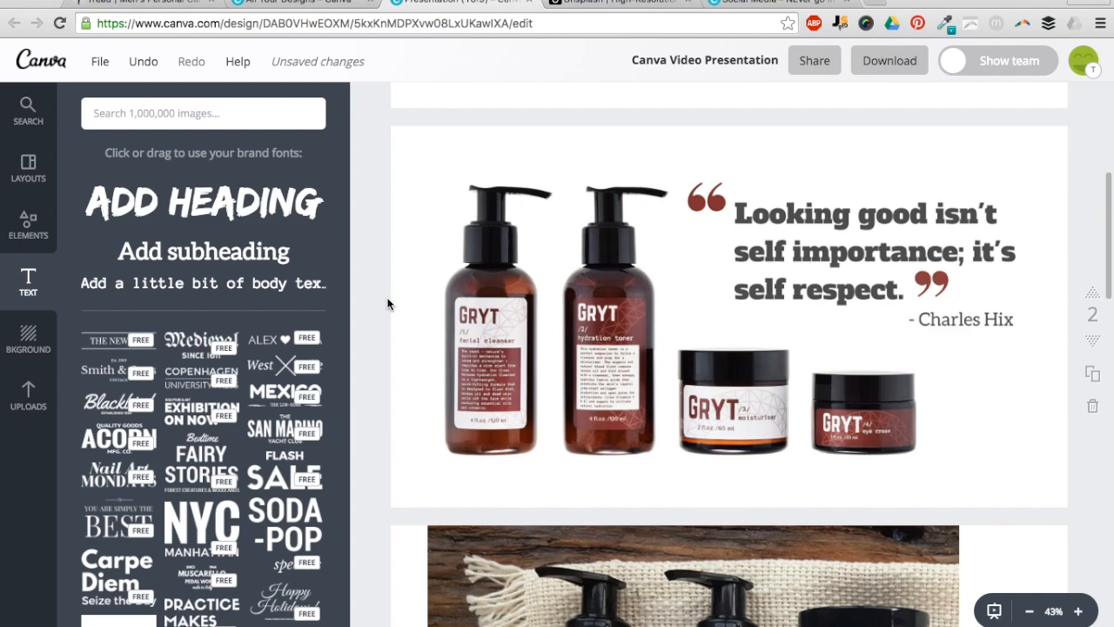
pyautogui.scroll(-5, 389, 303)
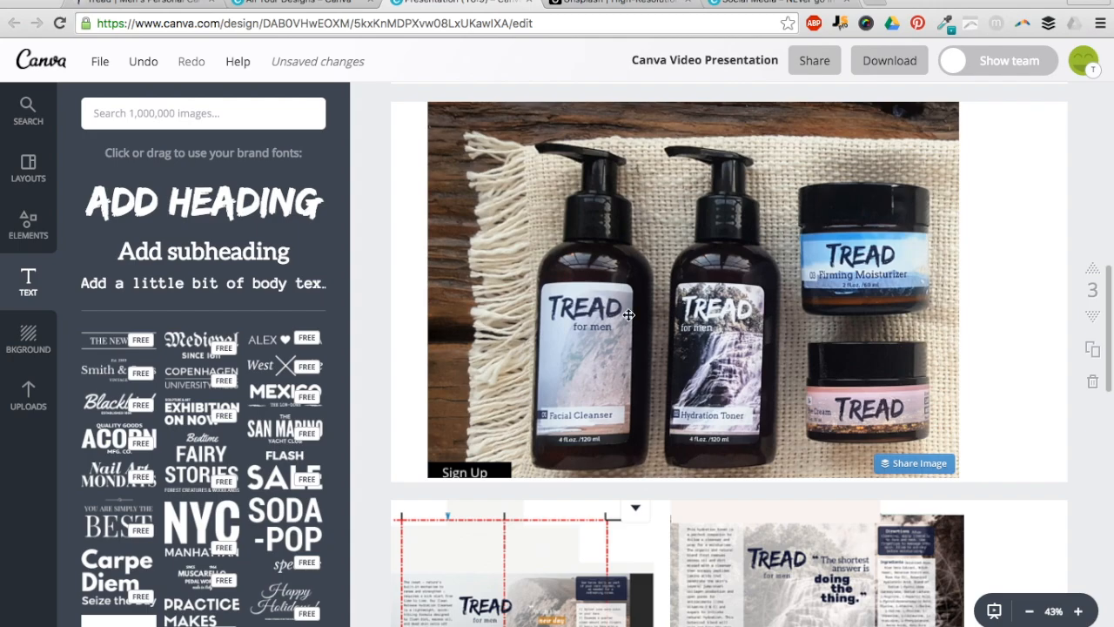
pyautogui.scroll(-5, 479, 283)
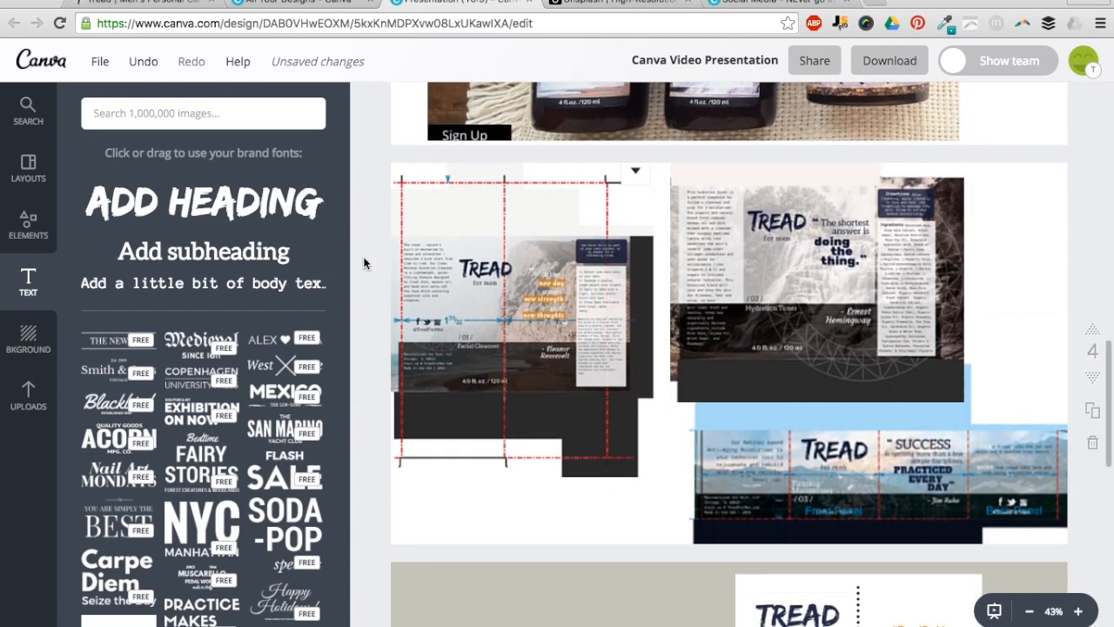
# - Scroll down to the TREAD banner on page 5, then back up to the GRYT quote slide
pyautogui.scroll(3, 368, 258)
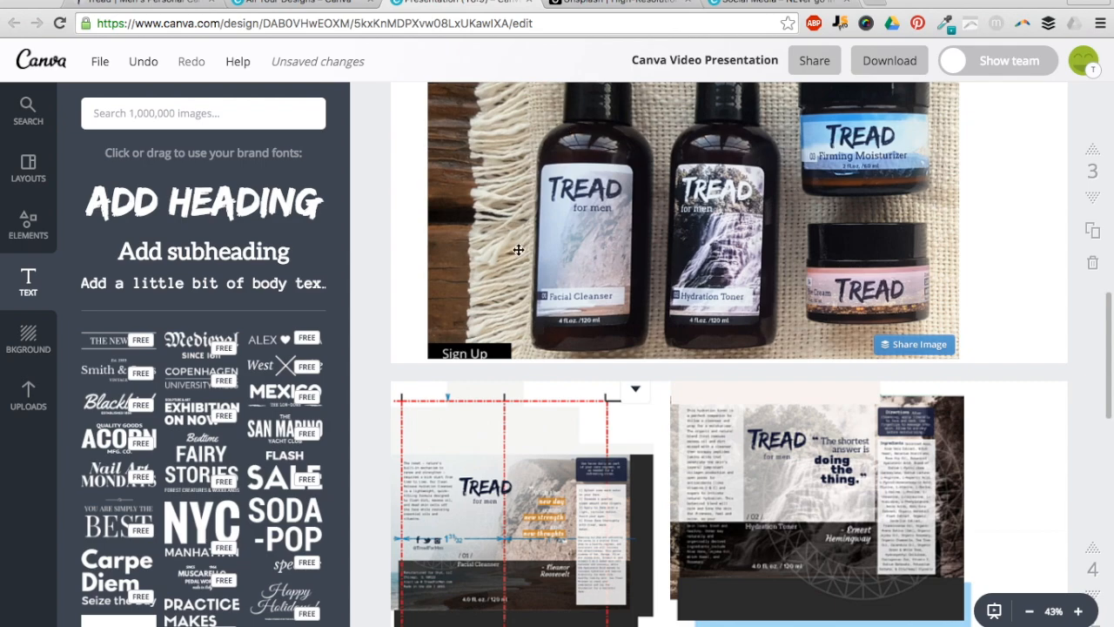
pyautogui.scroll(-1, 435, 238)
pyautogui.scroll(-3, 435, 238)
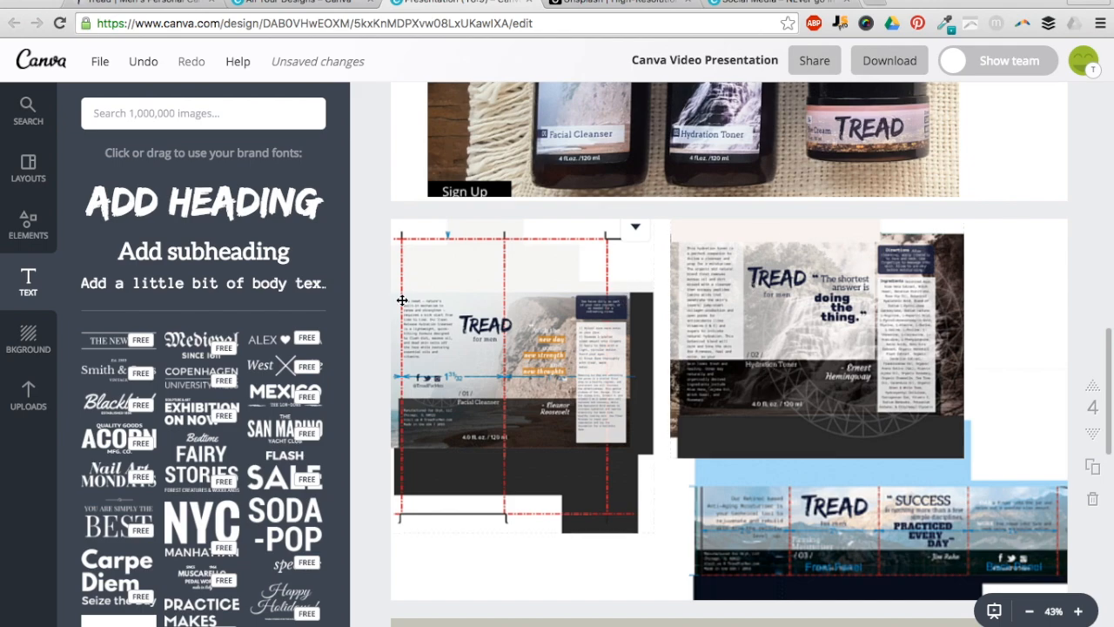
pyautogui.scroll(-1, 405, 275)
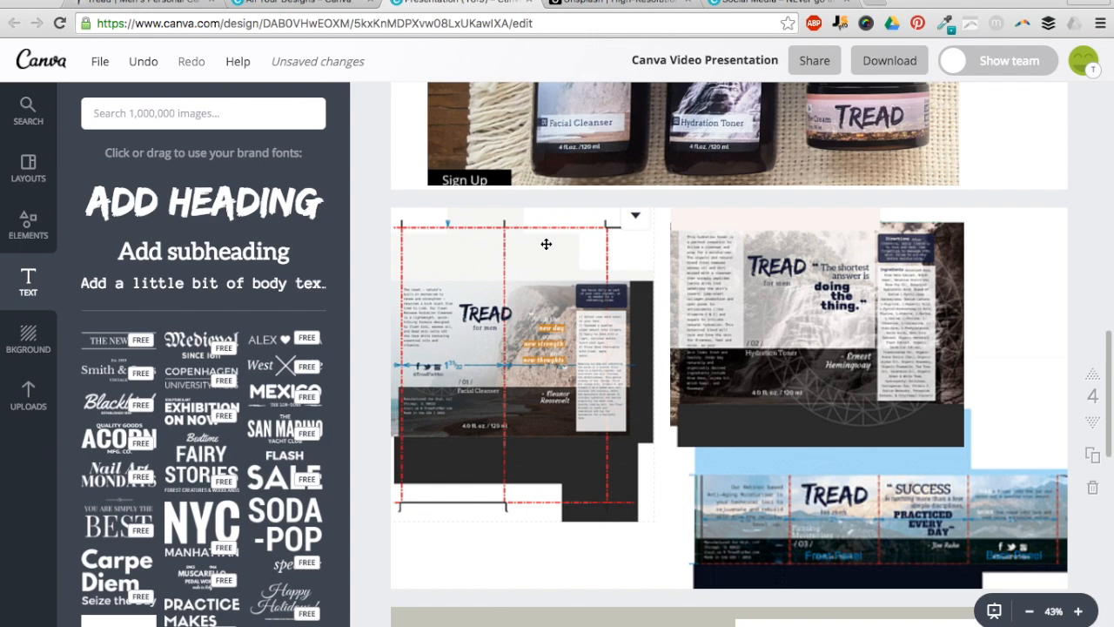
pyautogui.scroll(-1, 609, 348)
pyautogui.scroll(-2, 692, 445)
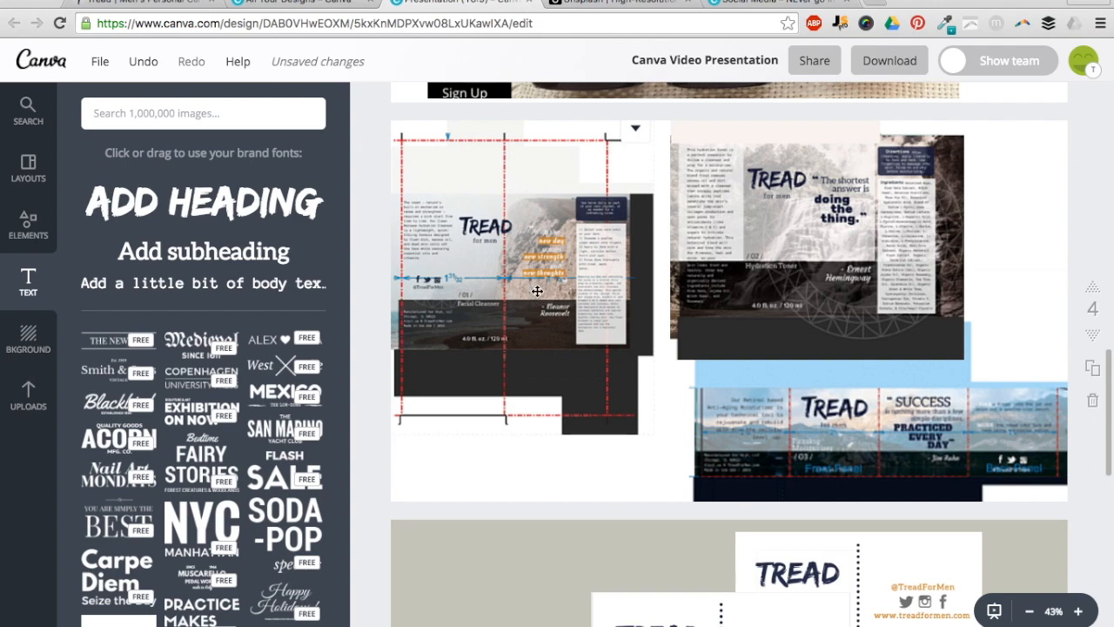
pyautogui.scroll(-5, 537, 290)
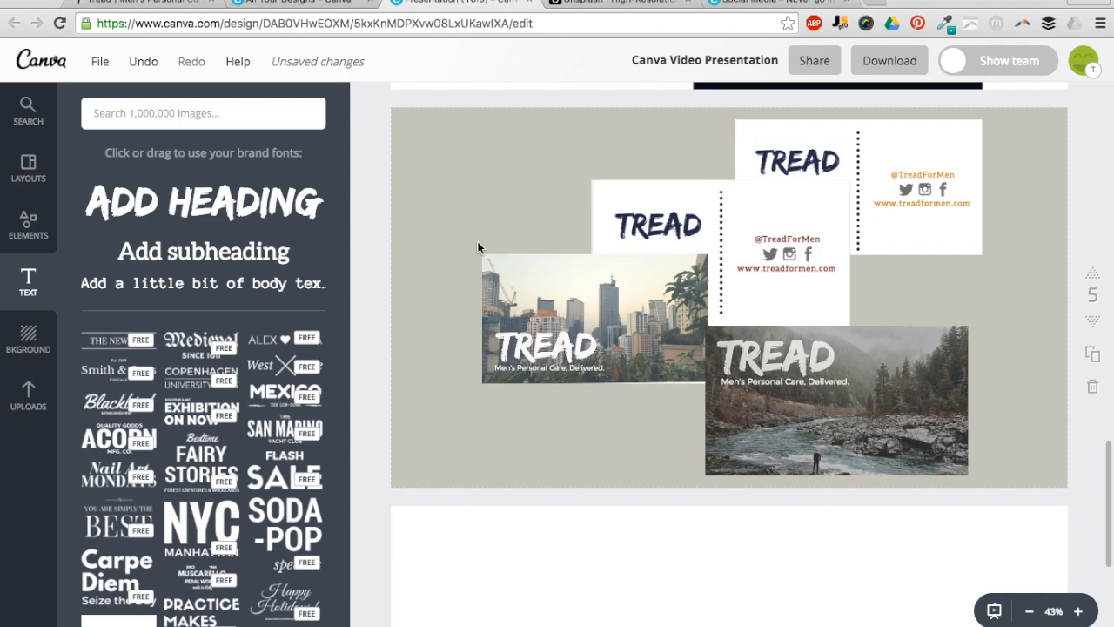
pyautogui.scroll(15, 477, 241)
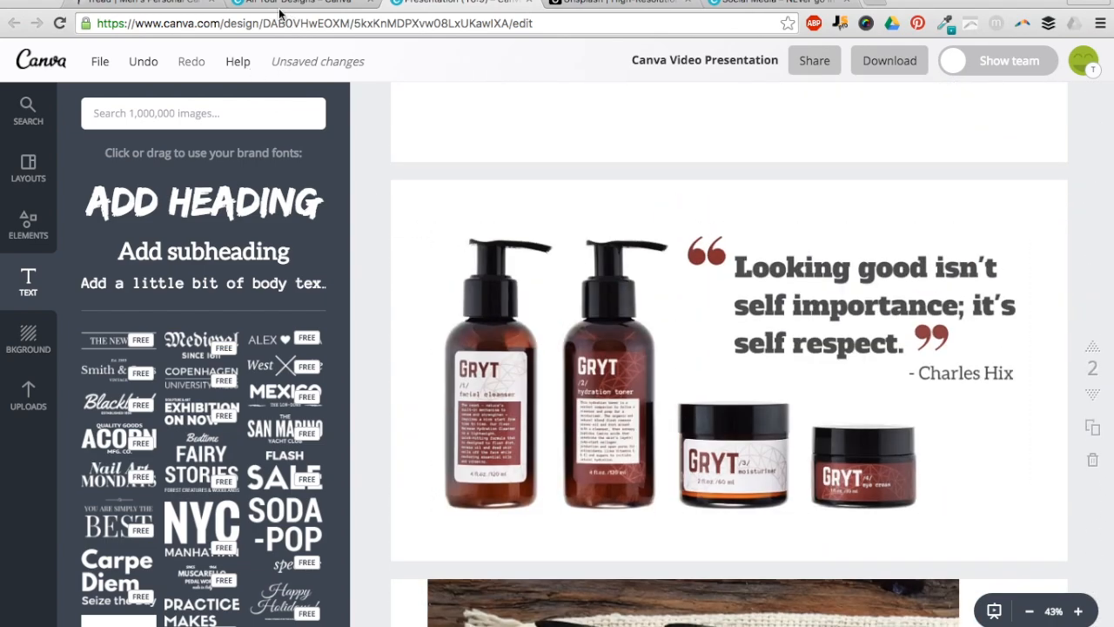
# - Switch to the All Your Designs browser tab showing Create a design
pyautogui.click(278, 4)
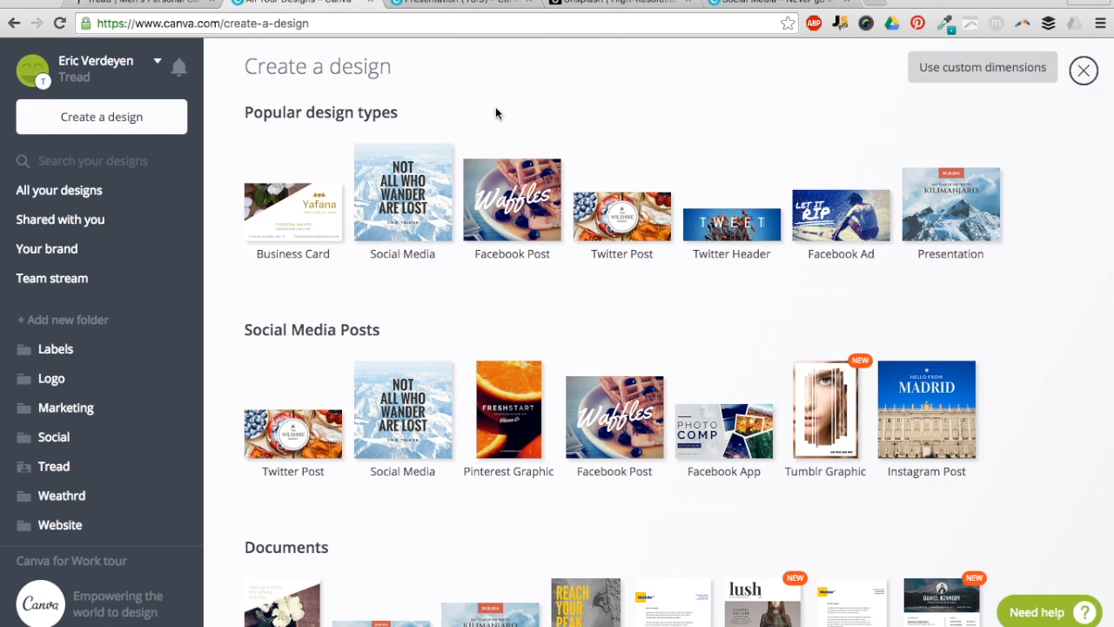
# - Browse the design types, then switch to the Social Media tab holding the Open Mic Night post
pyautogui.scroll(-3, 272, 134)
pyautogui.scroll(-10, 271, 130)
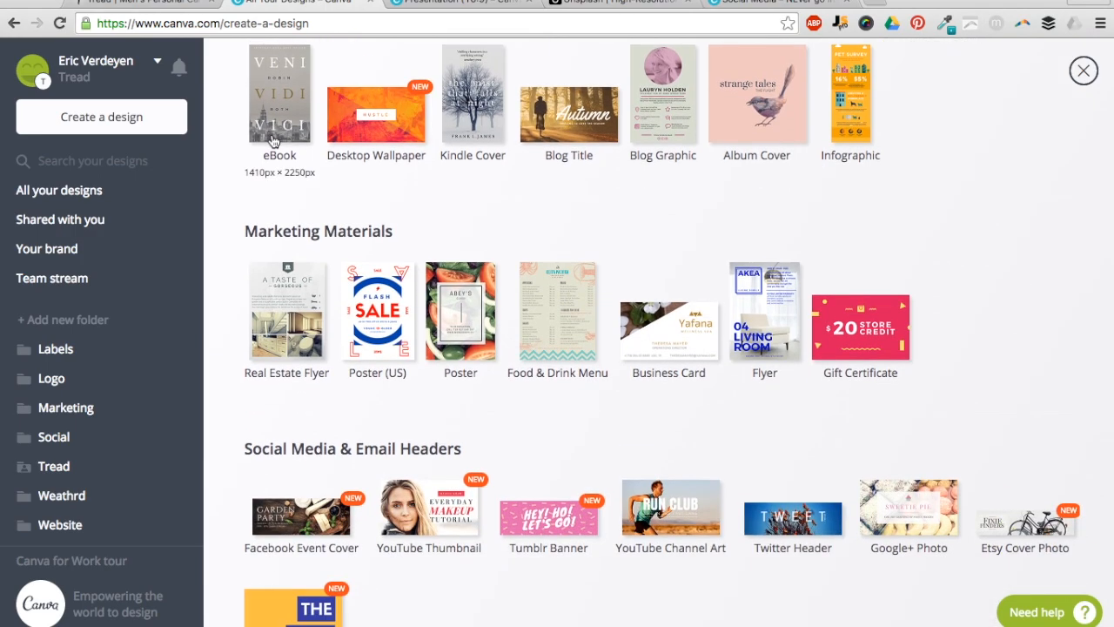
pyautogui.scroll(-2, 273, 141)
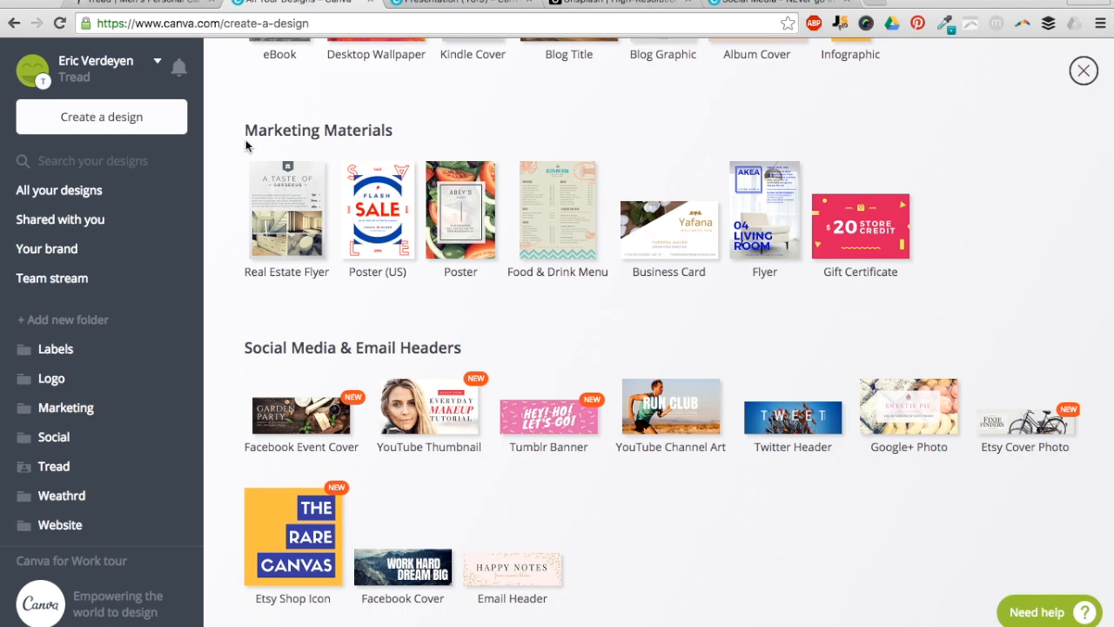
pyautogui.scroll(-4, 245, 145)
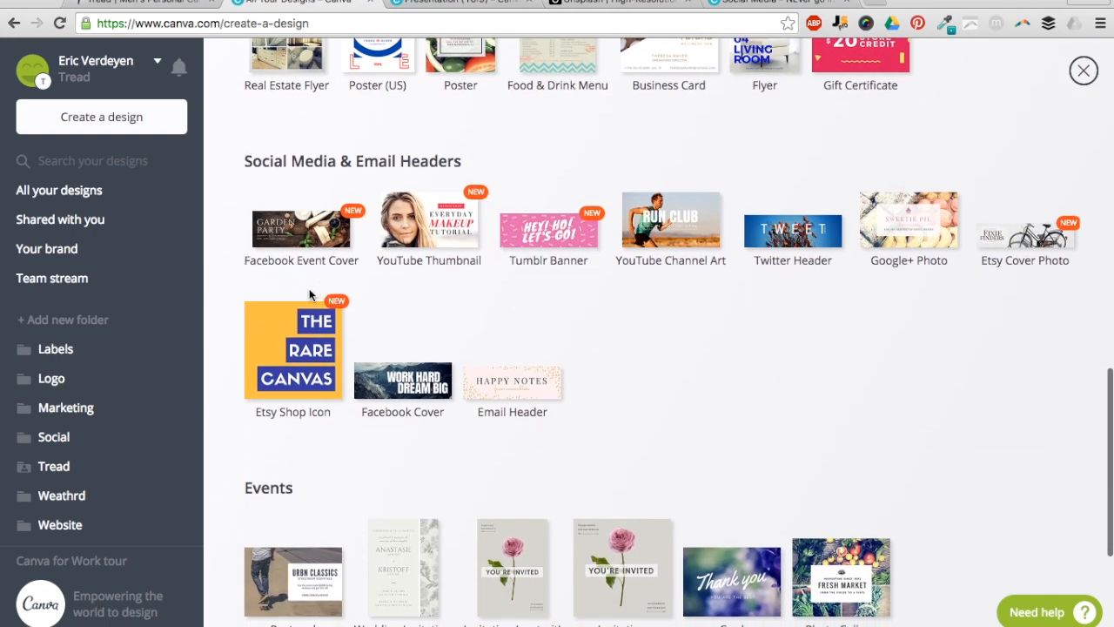
pyautogui.scroll(15, 535, 45)
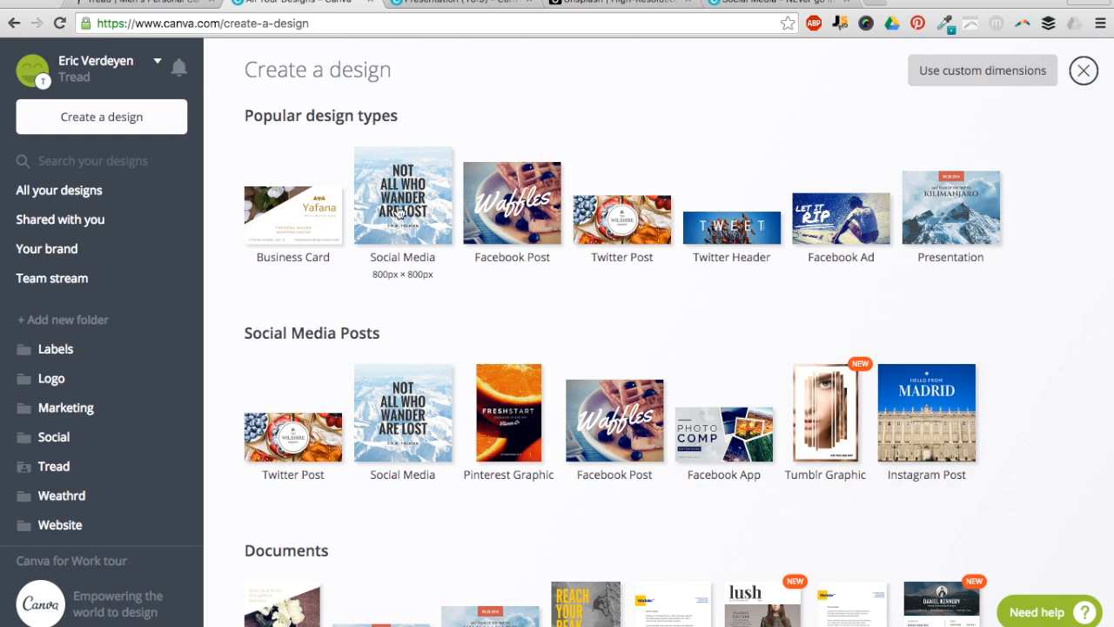
pyautogui.click(786, 5)
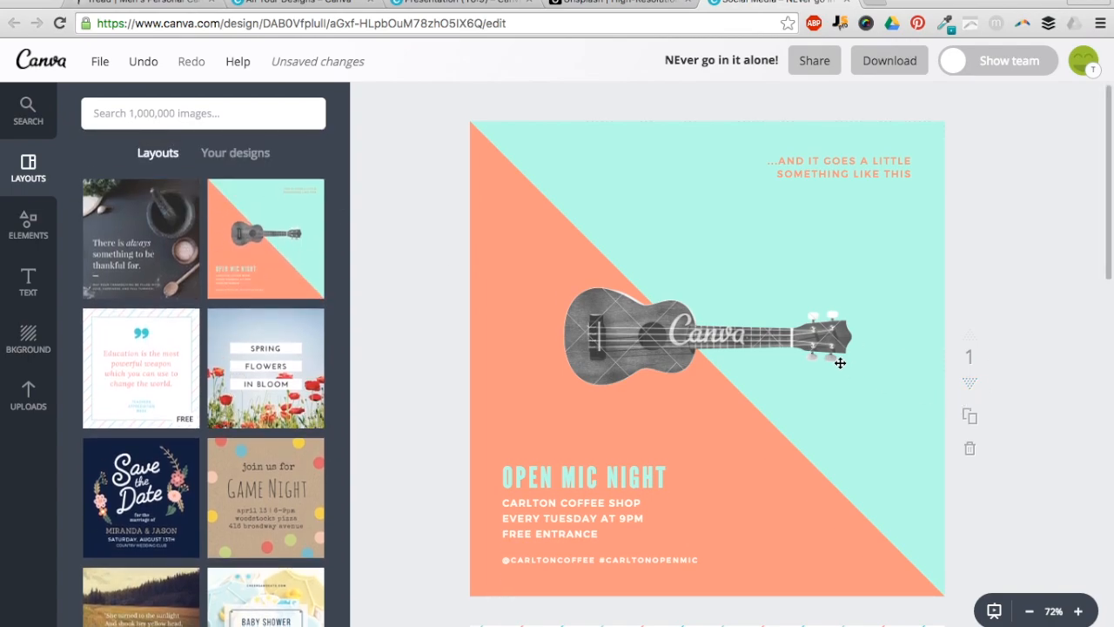
# - Apply the mortar-and-pestle thankful-quote layout to the post and delete its background photo
pyautogui.moveTo(164, 236); pyautogui.dragTo(684, 265)
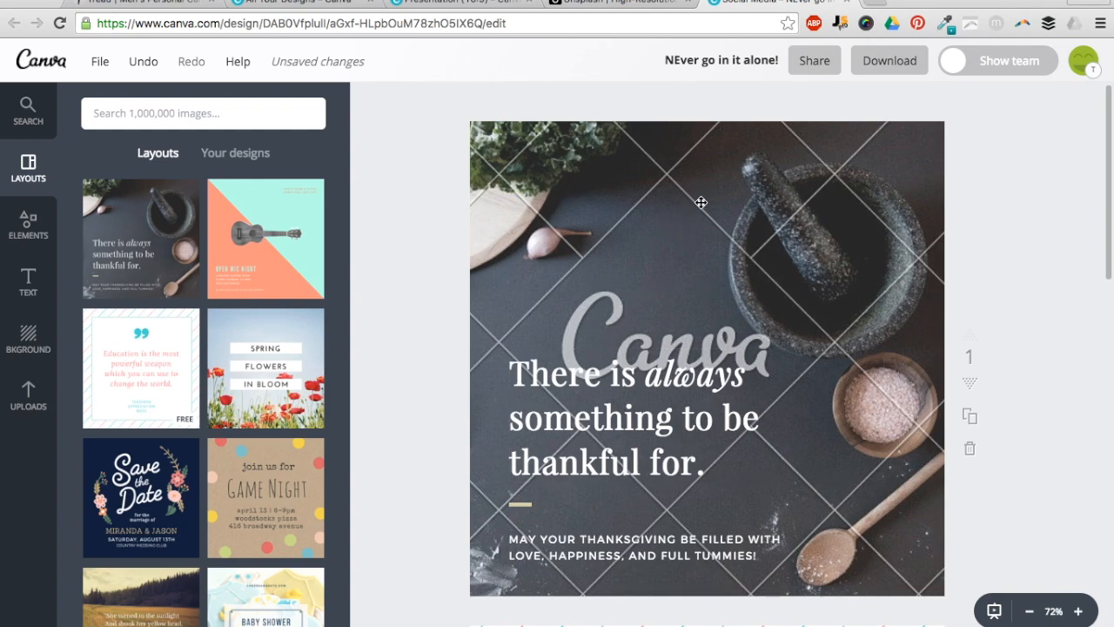
pyautogui.click(757, 214)
pyautogui.press('Delete')
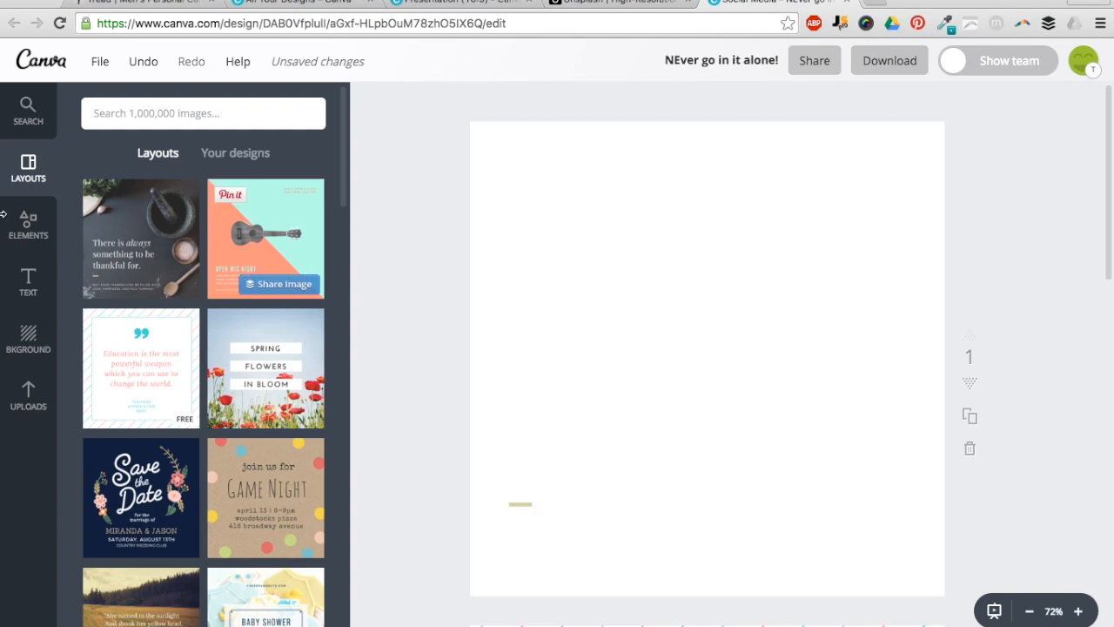
# - Place the free street photo, enlarge it to fill the page, and send it behind the quote
pyautogui.click(50, 247)
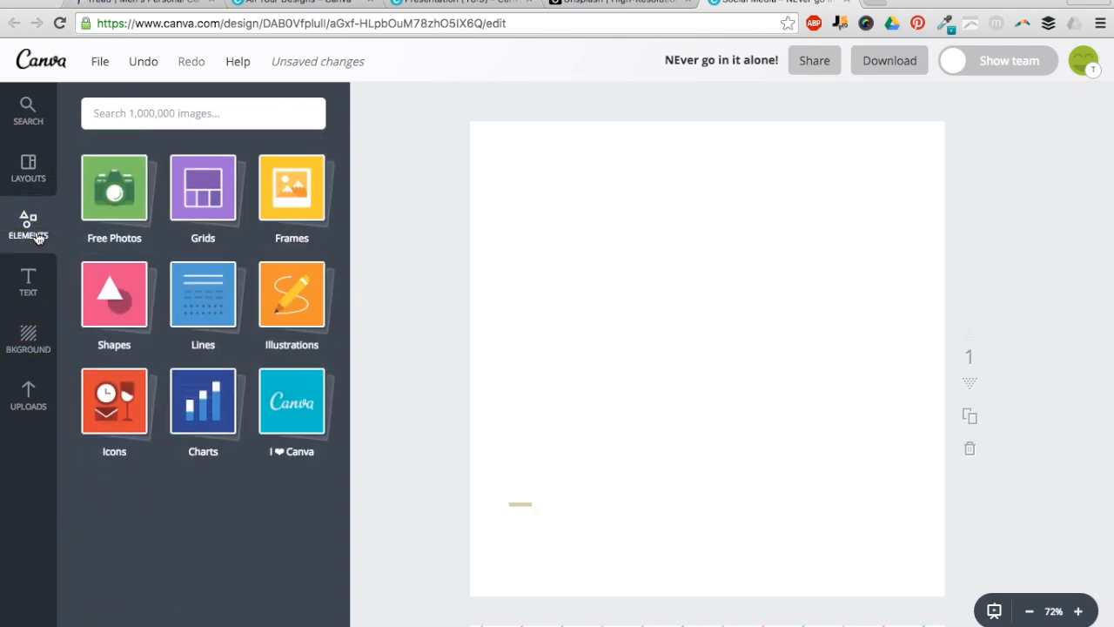
pyautogui.click(114, 192)
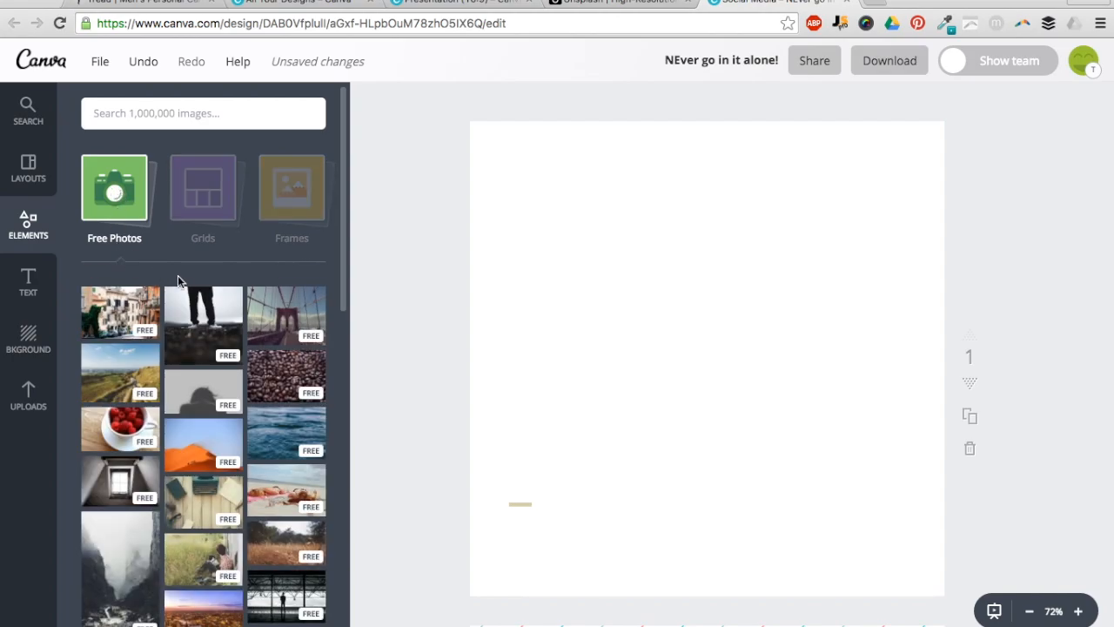
pyautogui.click(364, 312)
pyautogui.moveTo(364, 312); pyautogui.dragTo(848, 500)
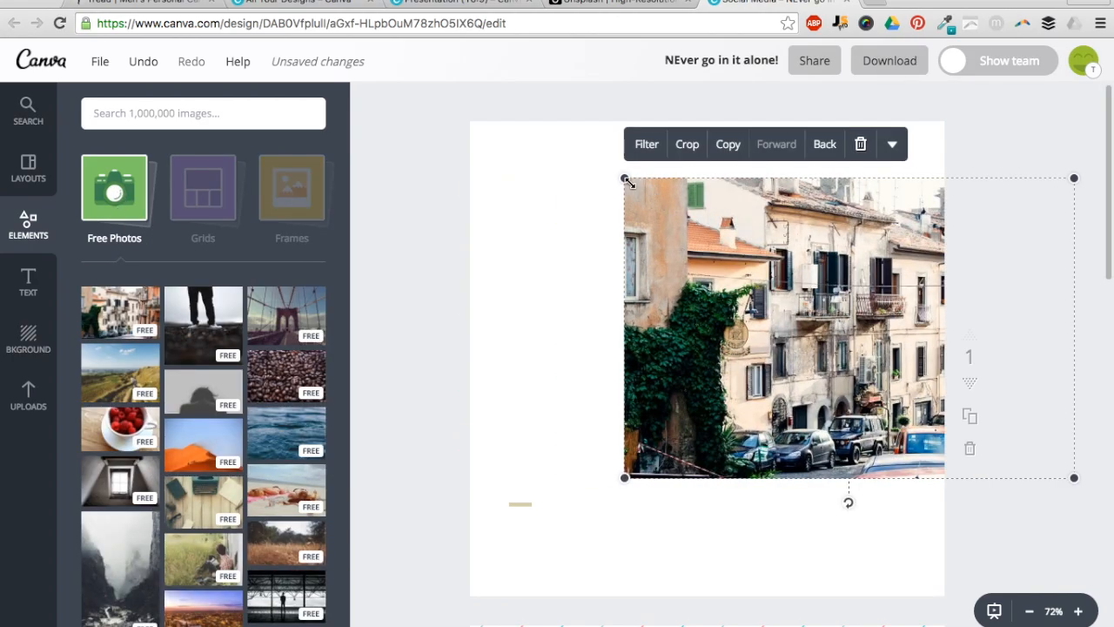
pyautogui.moveTo(624, 176); pyautogui.dragTo(346, 97)
pyautogui.moveTo(576, 150); pyautogui.dragTo(577, 194)
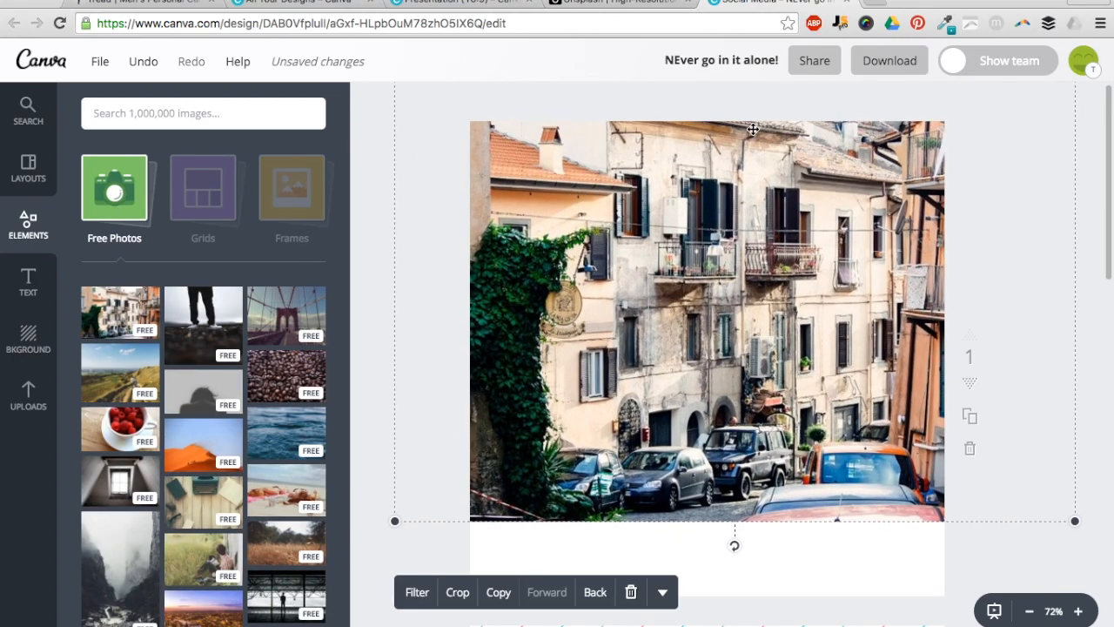
pyautogui.click(597, 591)
pyautogui.click(597, 593)
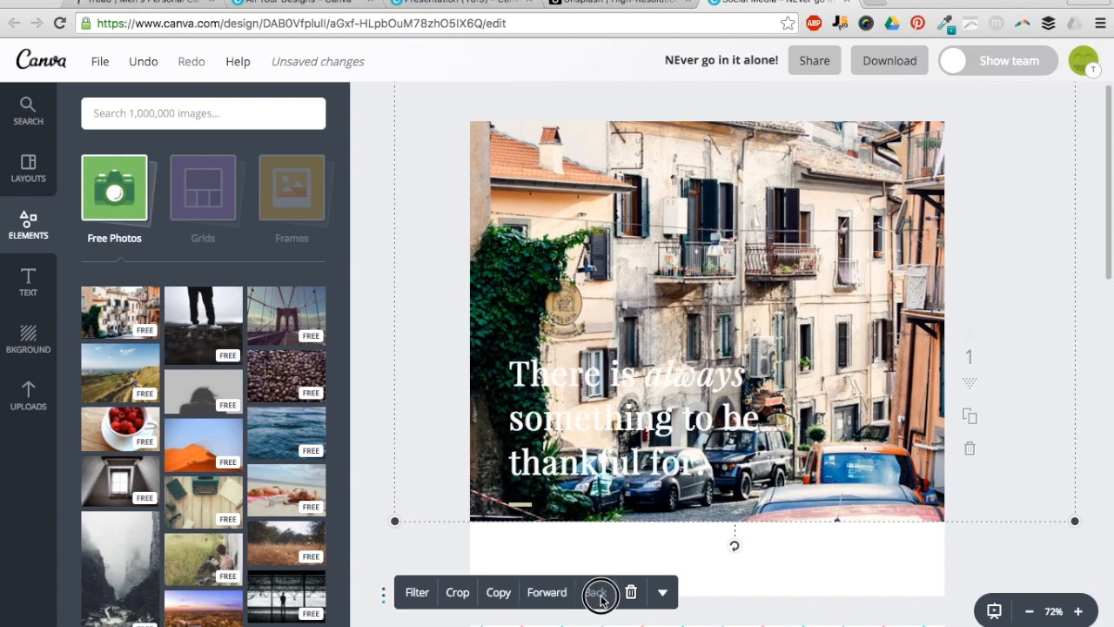
# - Set the quote text colour to black after trying turquoise and blue
pyautogui.click(573, 407)
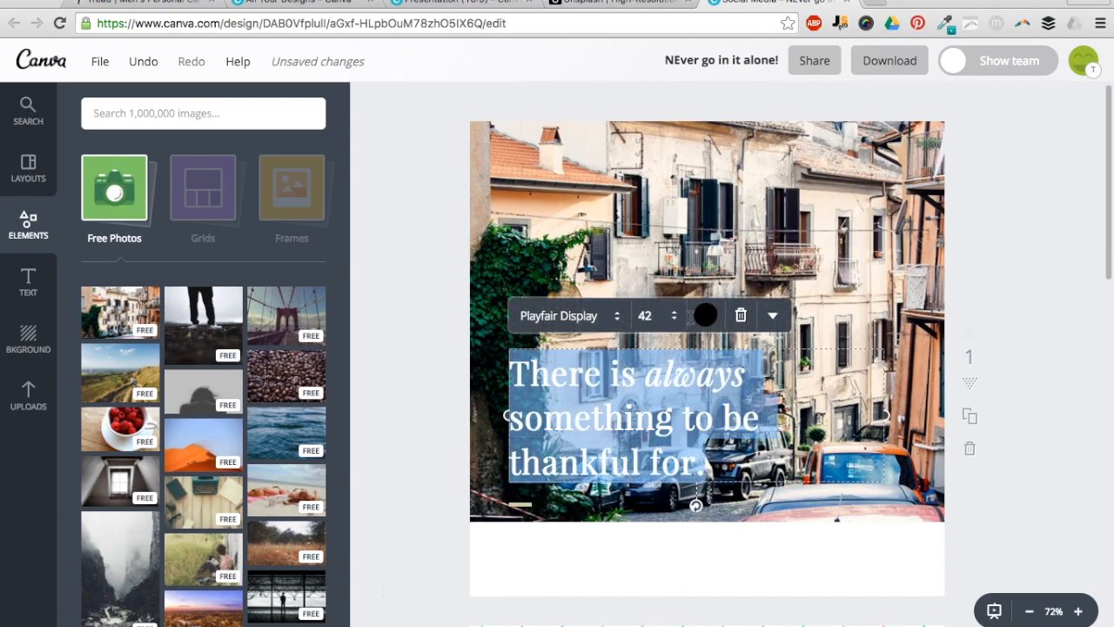
pyautogui.click(701, 315)
pyautogui.click(683, 269)
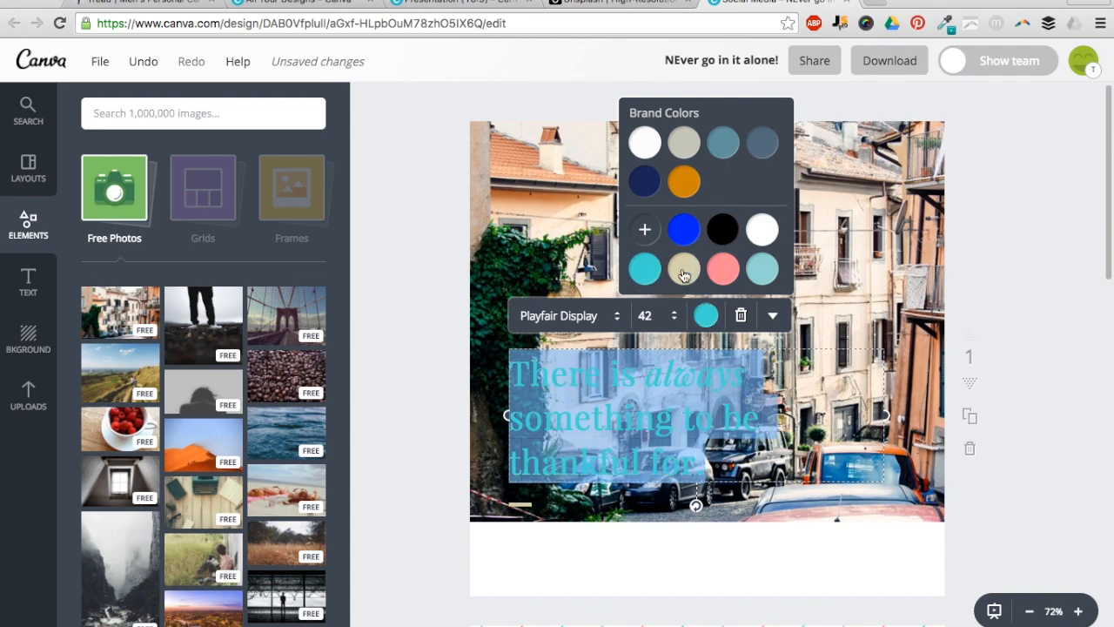
pyautogui.click(685, 230)
pyautogui.click(719, 230)
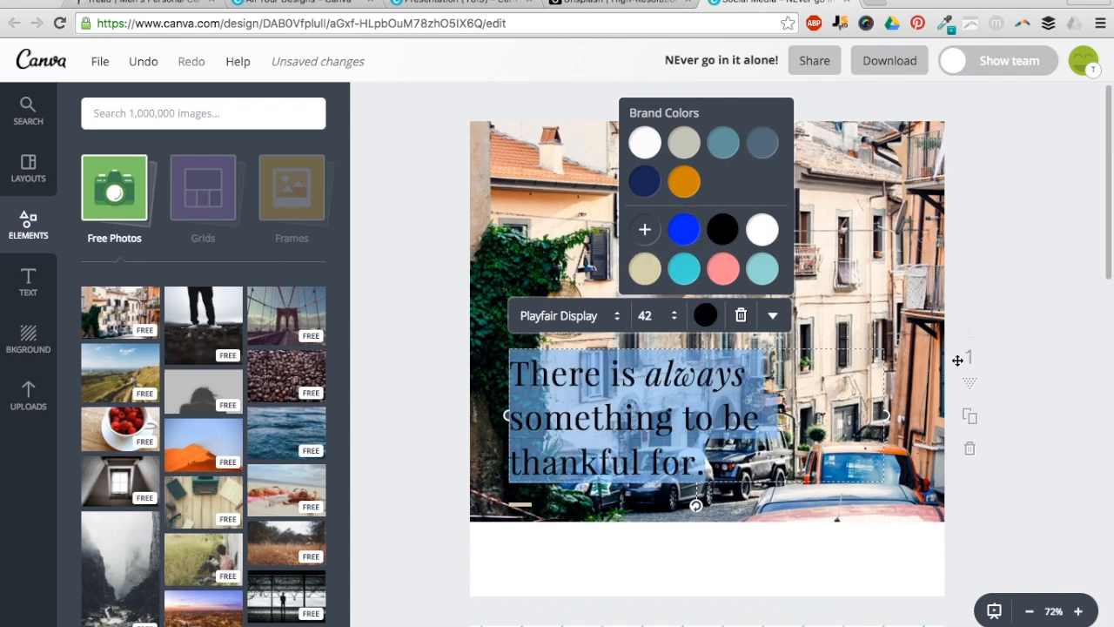
pyautogui.click(679, 411)
pyautogui.click(867, 462)
# - Move the quote text to the top-left area of the photo
pyautogui.click(866, 510)
pyautogui.click(603, 443)
pyautogui.moveTo(604, 443); pyautogui.dragTo(575, 235)
pyautogui.moveTo(570, 192)
pyautogui.mouseDown()
pyautogui.moveTo(572, 218)
pyautogui.moveTo(568, 202)
pyautogui.mouseUp()
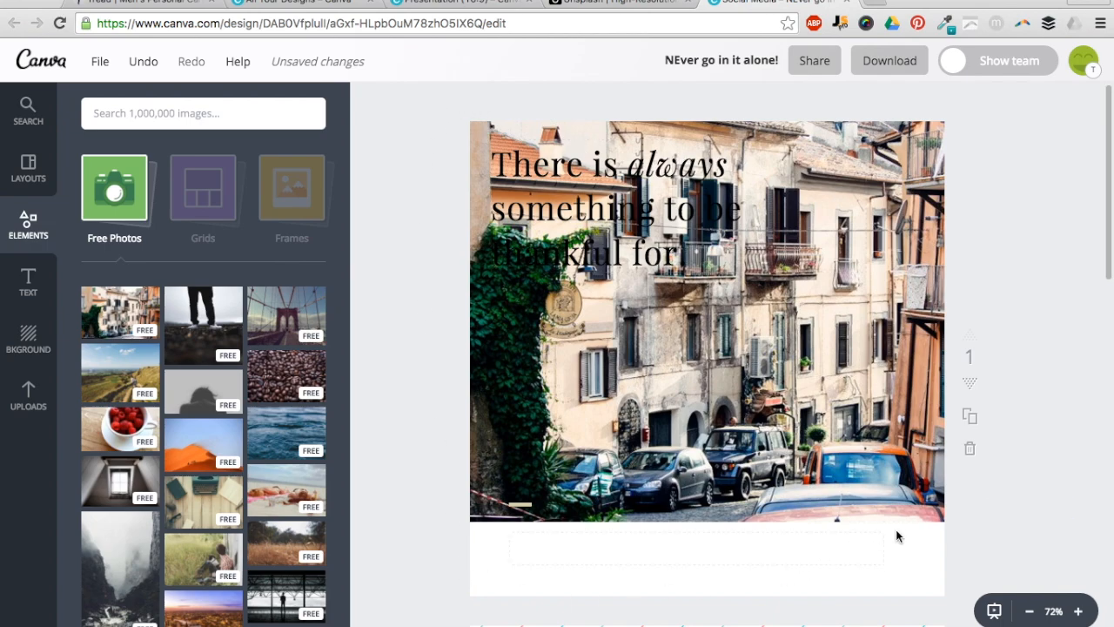
pyautogui.click(129, 209)
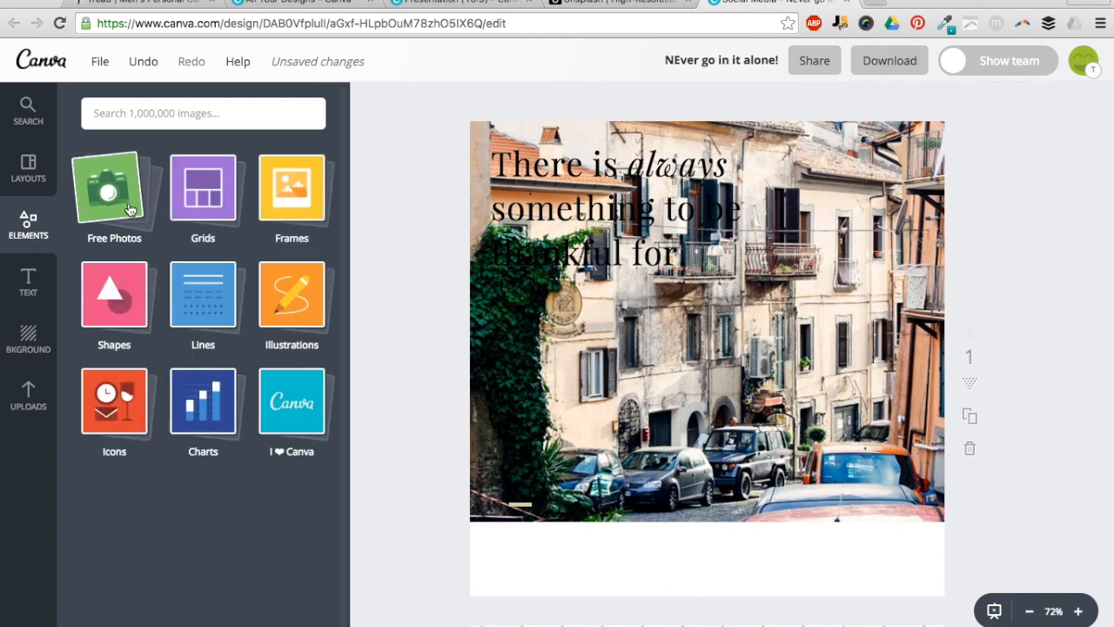
# - Cover the photo with a white square behind the quote and lower its transparency
pyautogui.click(102, 304)
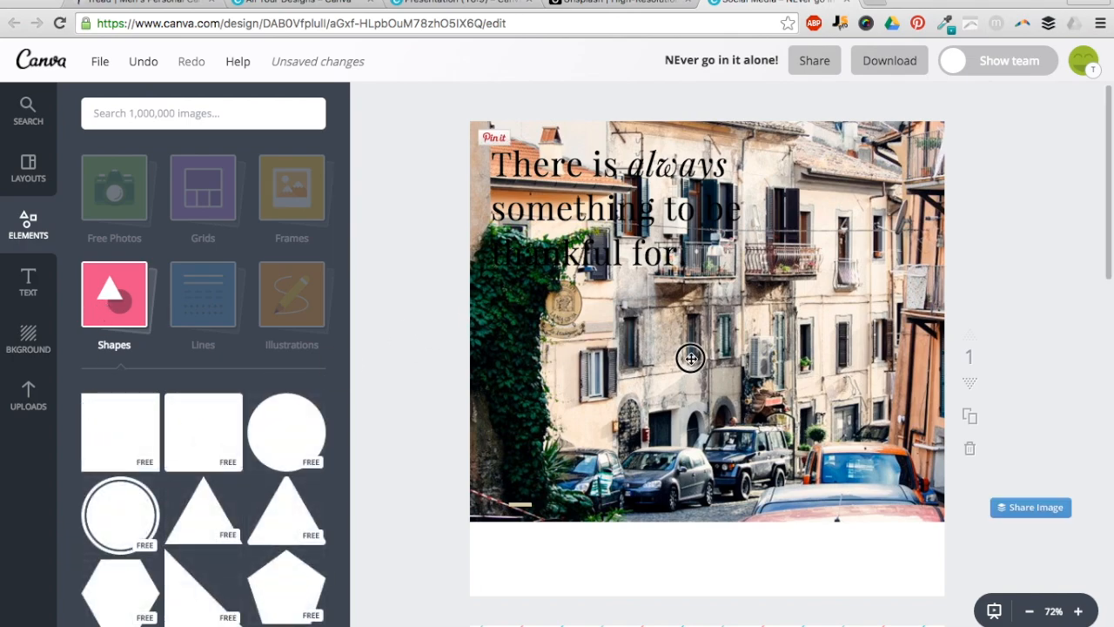
pyautogui.moveTo(137, 435); pyautogui.dragTo(816, 375)
pyautogui.moveTo(592, 200); pyautogui.dragTo(439, 110)
pyautogui.click(581, 616)
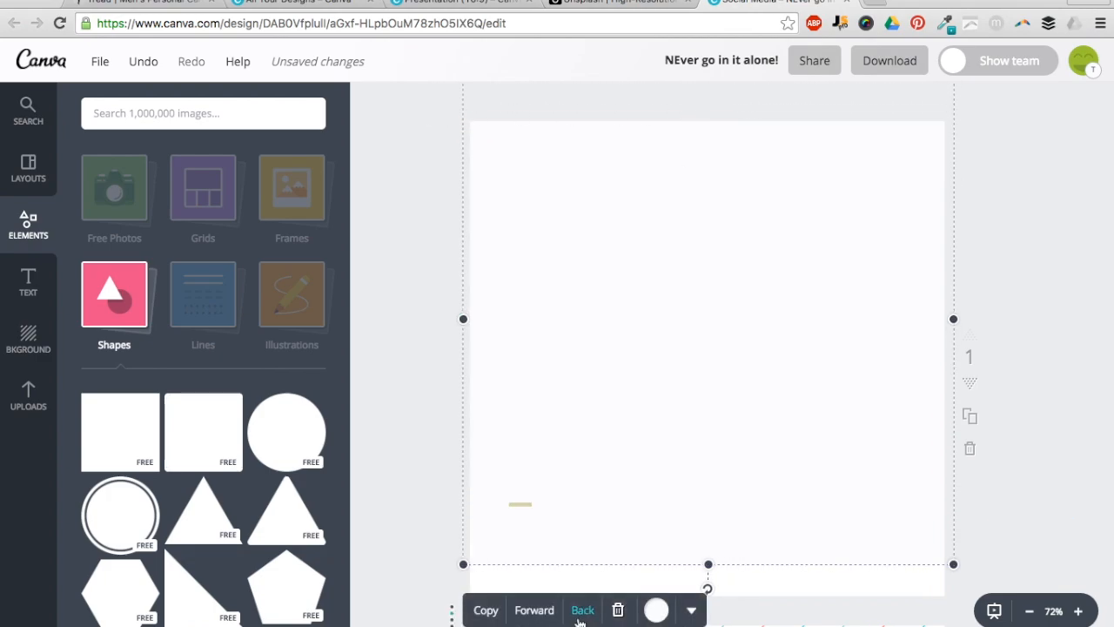
pyautogui.click(581, 617)
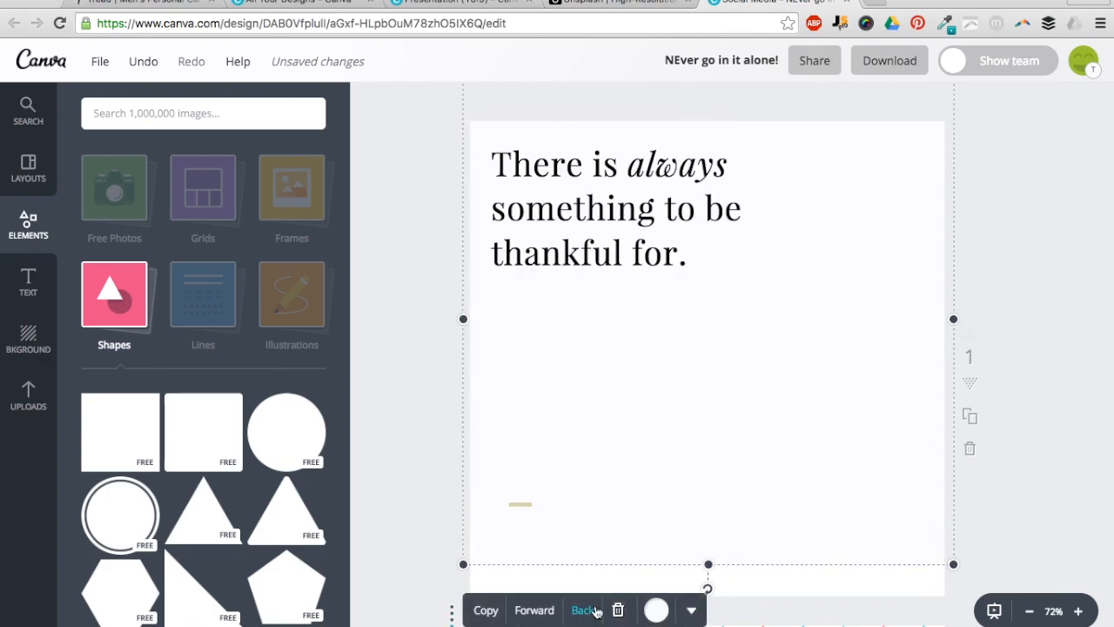
pyautogui.click(691, 610)
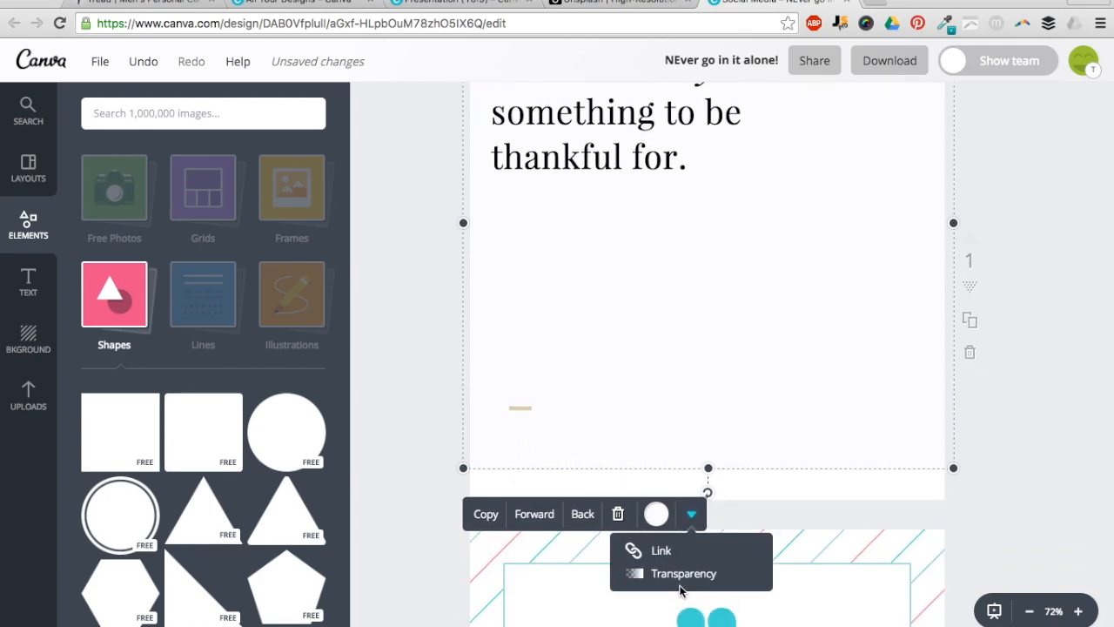
pyautogui.click(679, 581)
pyautogui.moveTo(772, 552); pyautogui.dragTo(722, 555)
# - Set the quote text's transparency to about 70
pyautogui.scroll(2, 940, 413)
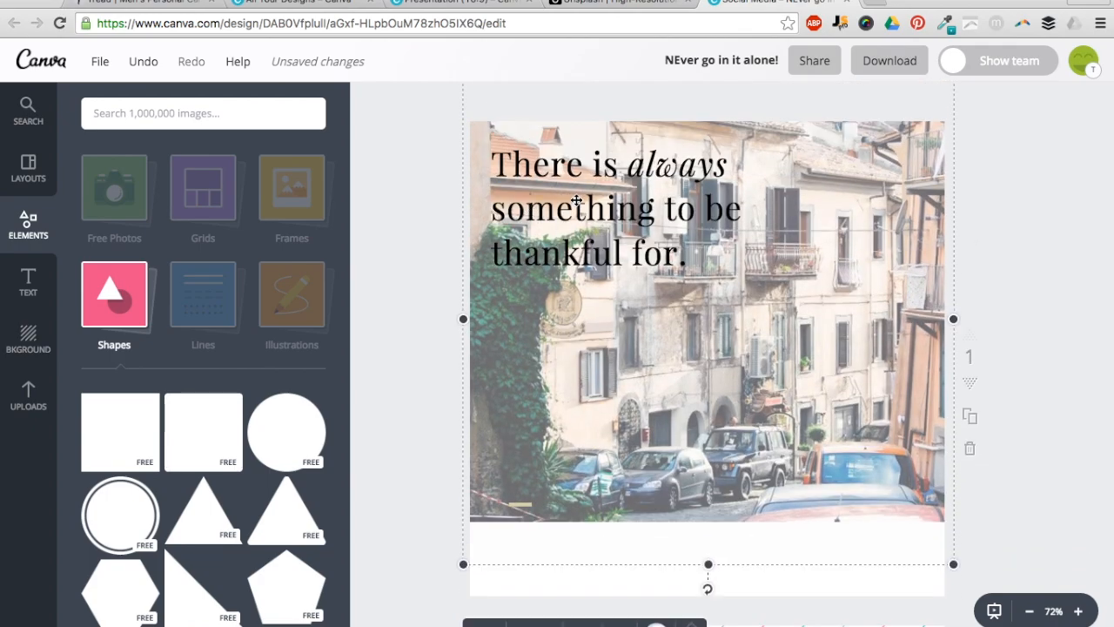
pyautogui.click(596, 172)
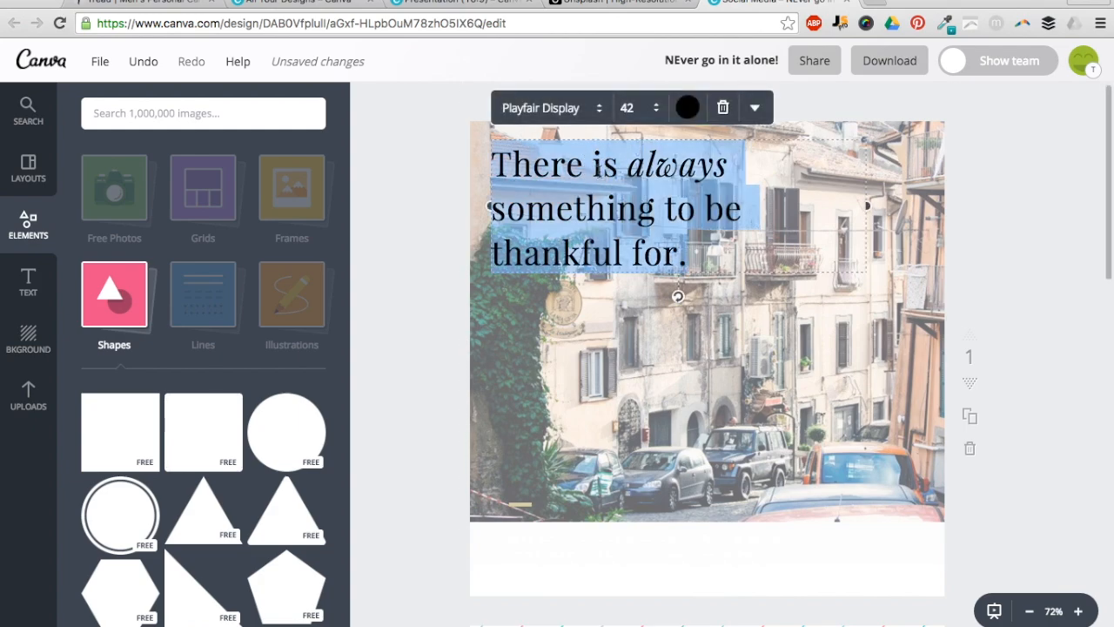
pyautogui.click(754, 107)
pyautogui.click(736, 412)
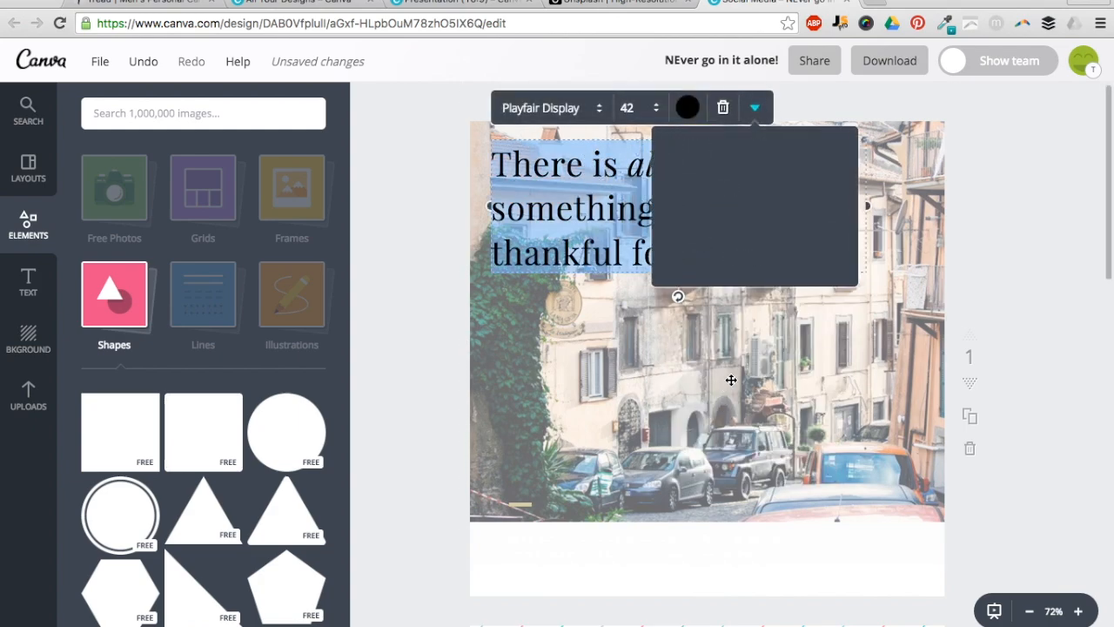
pyautogui.moveTo(833, 146); pyautogui.dragTo(803, 145)
pyautogui.click(1033, 279)
# - Drop a large white outlined circle from Shapes onto the photo
pyautogui.moveTo(671, 204)
pyautogui.mouseDown()
pyautogui.moveTo(853, 217)
pyautogui.moveTo(636, 183)
pyautogui.moveTo(681, 200)
pyautogui.mouseUp()
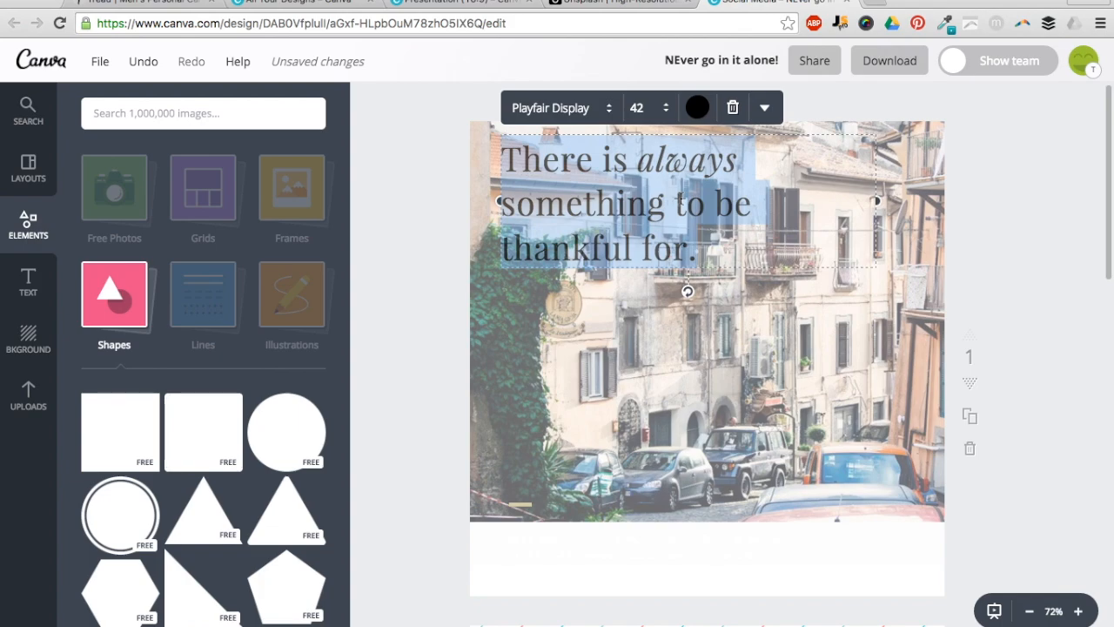
pyautogui.click(460, 237)
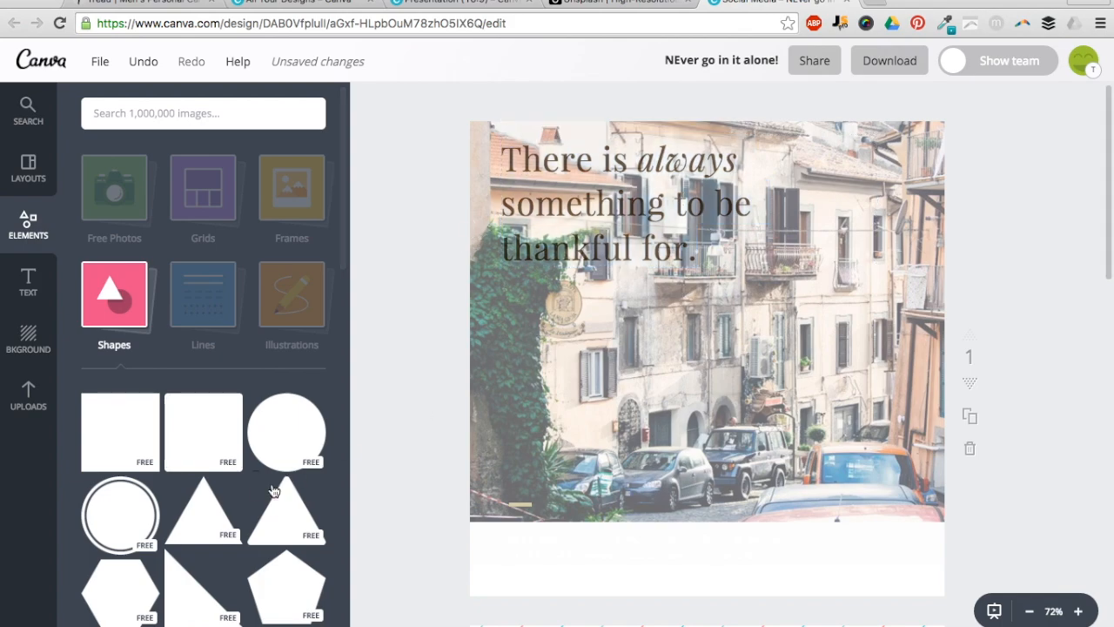
pyautogui.moveTo(120, 513); pyautogui.dragTo(522, 414)
# - Delete the translucent white overlay and send the white circle behind the quote text
pyautogui.click(813, 323)
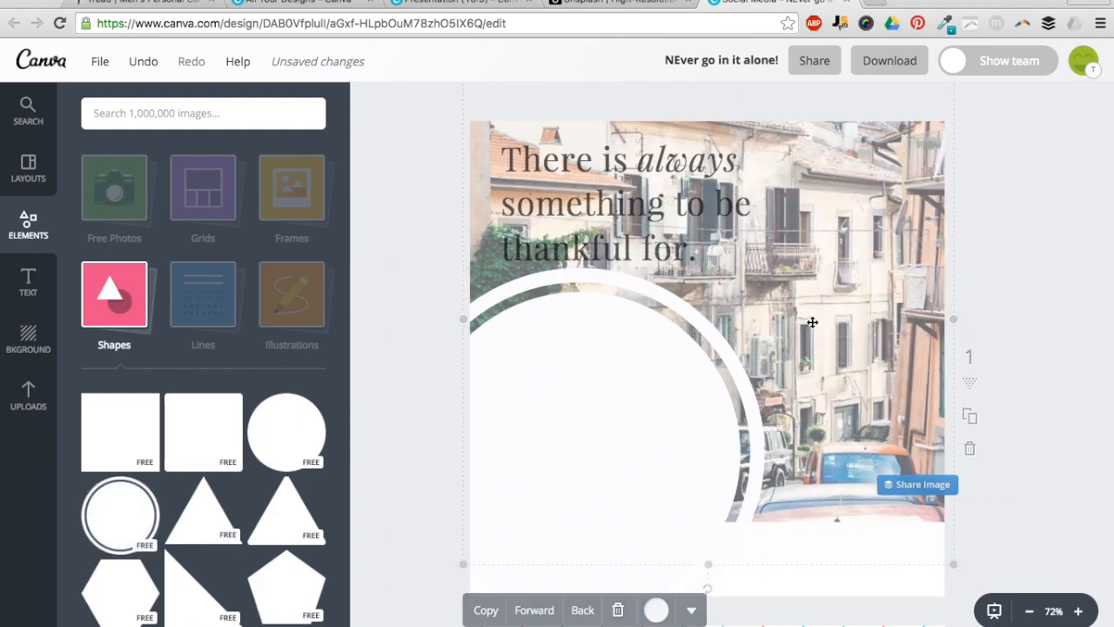
pyautogui.press('Delete')
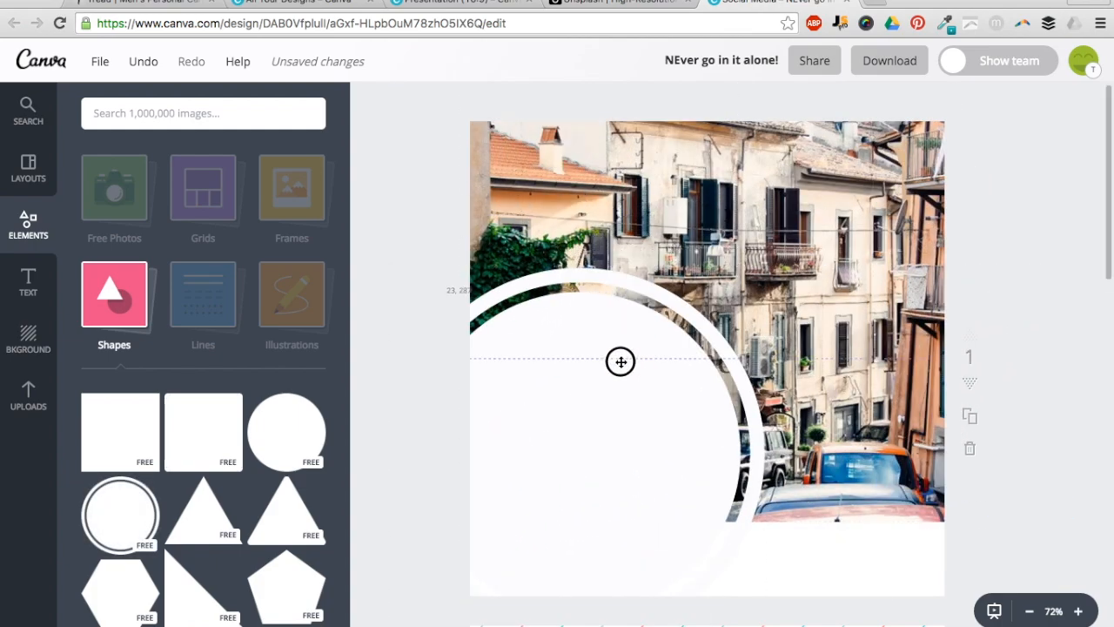
pyautogui.click(620, 383)
pyautogui.click(529, 233)
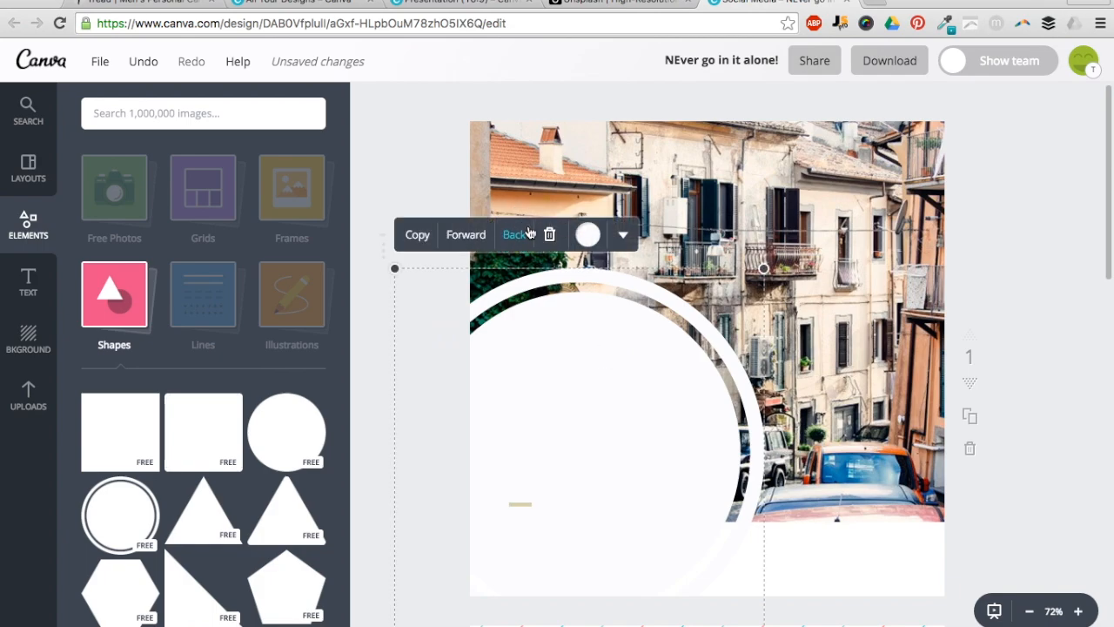
pyautogui.click(529, 233)
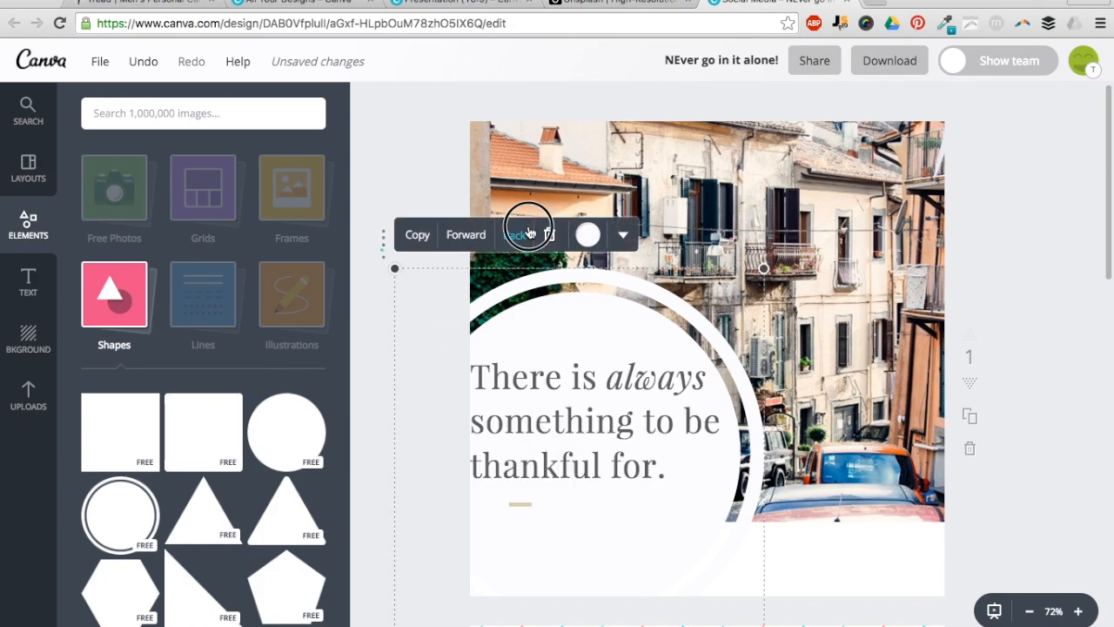
# - Restore the quote text to full opacity and return to the element categories
pyautogui.click(613, 462)
pyautogui.click(734, 318)
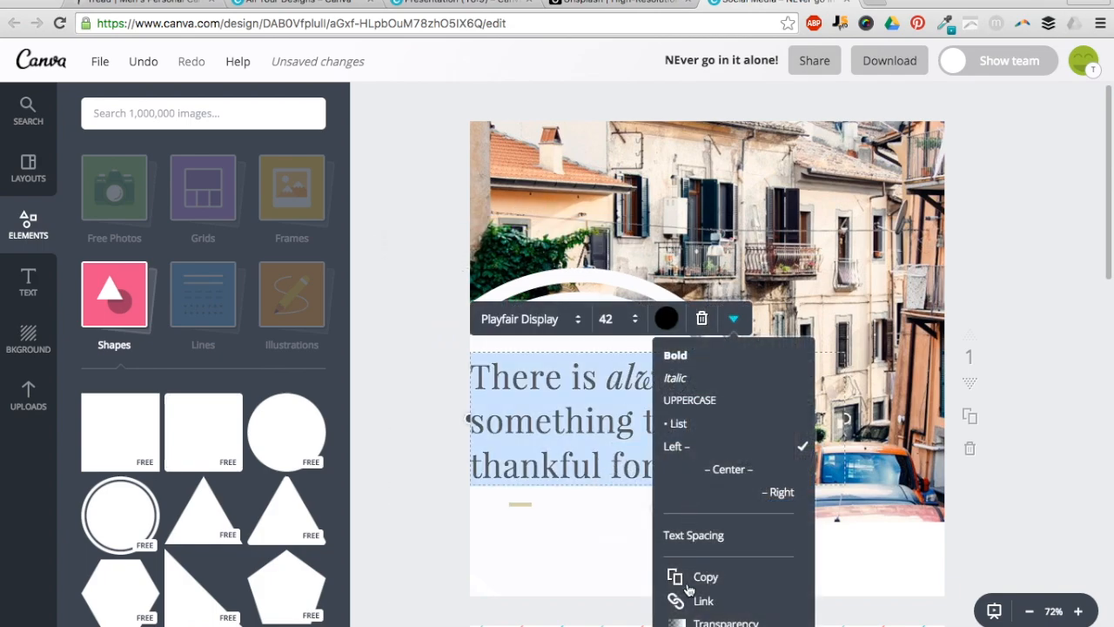
pyautogui.scroll(-1, 704, 620)
pyautogui.click(714, 552)
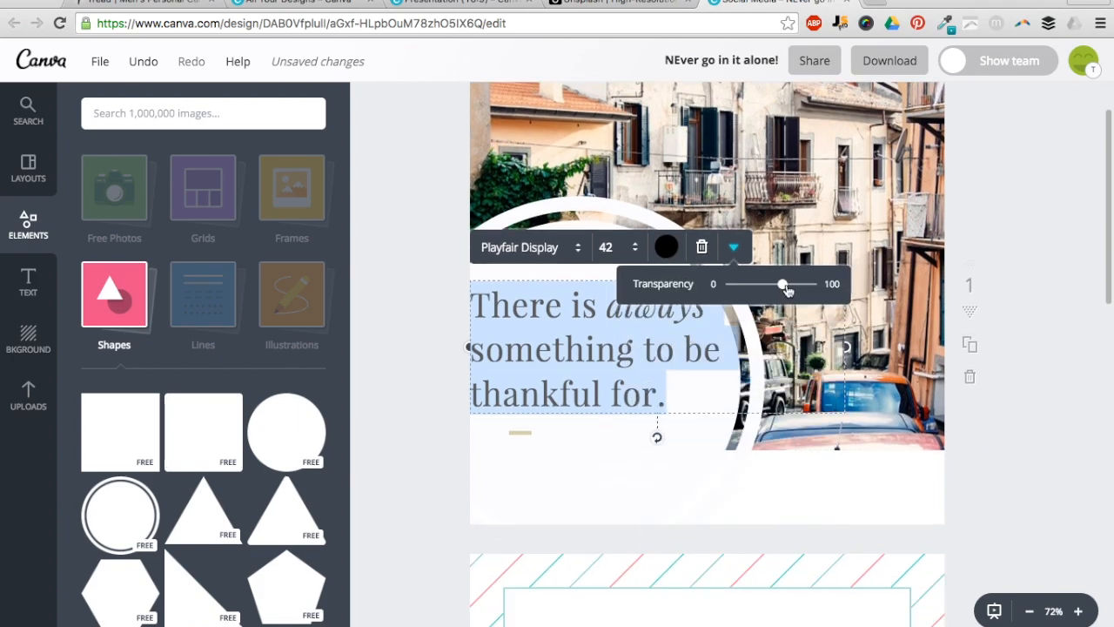
pyautogui.moveTo(783, 290); pyautogui.dragTo(945, 281)
pyautogui.click(1073, 297)
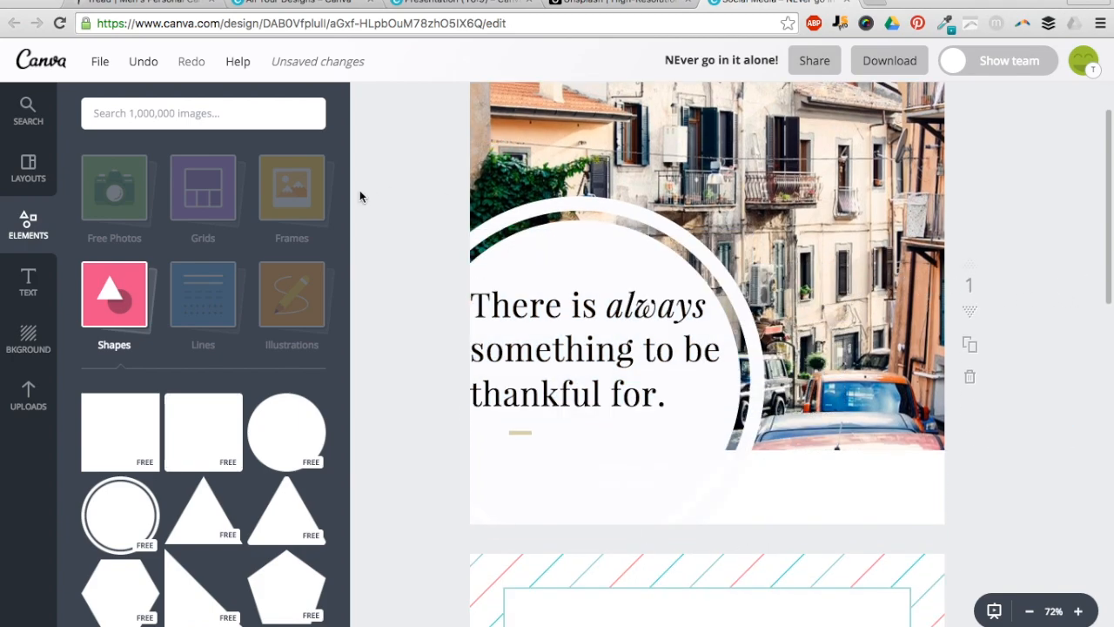
pyautogui.scroll(-10, 218, 374)
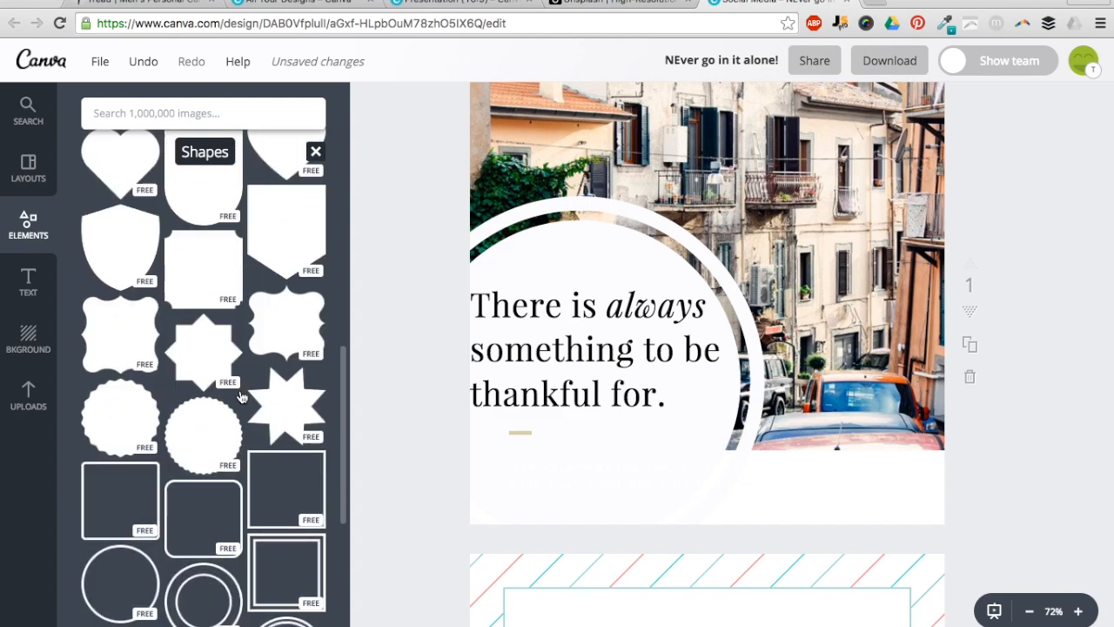
pyautogui.scroll(-3, 241, 396)
pyautogui.scroll(3, 186, 336)
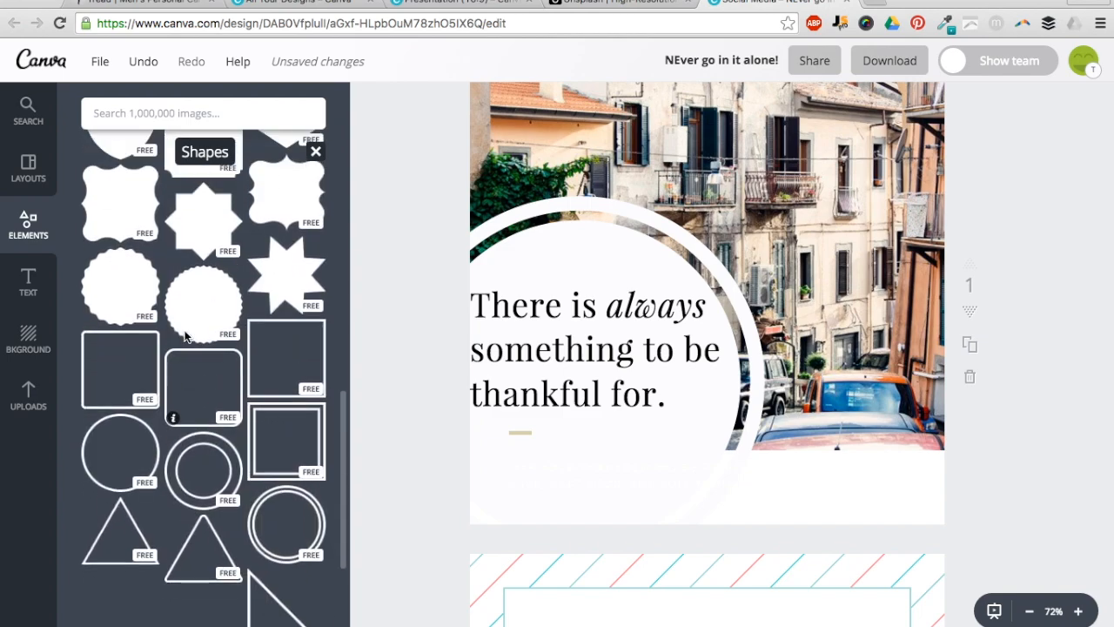
pyautogui.click(19, 234)
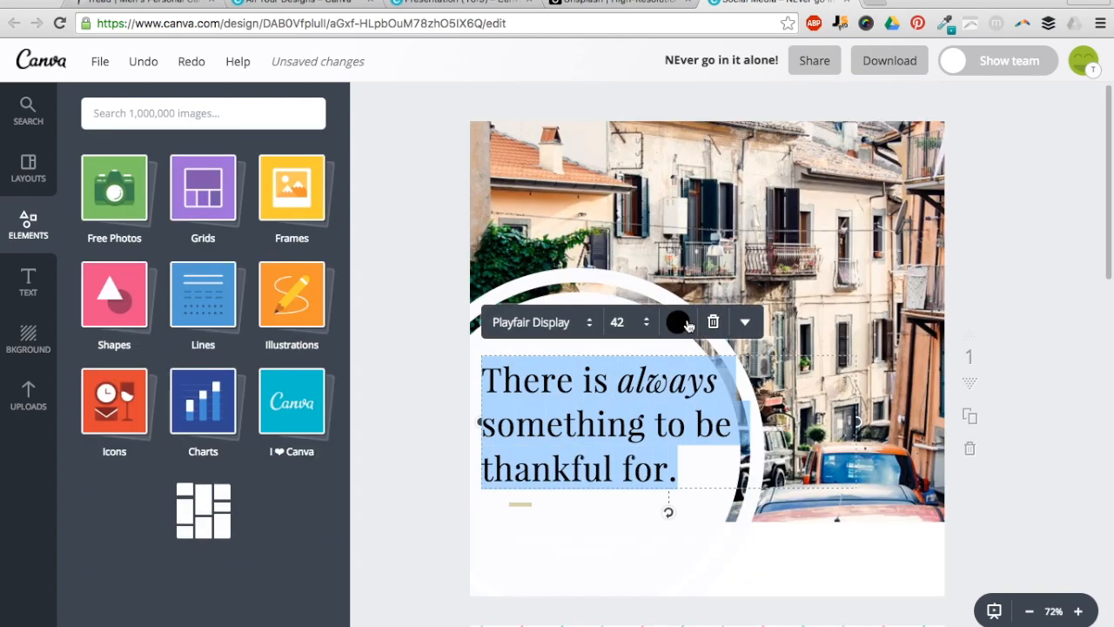
# - Pick a custom warm brown, bb7e39, for the quote text in the colour picker
pyautogui.click(680, 323)
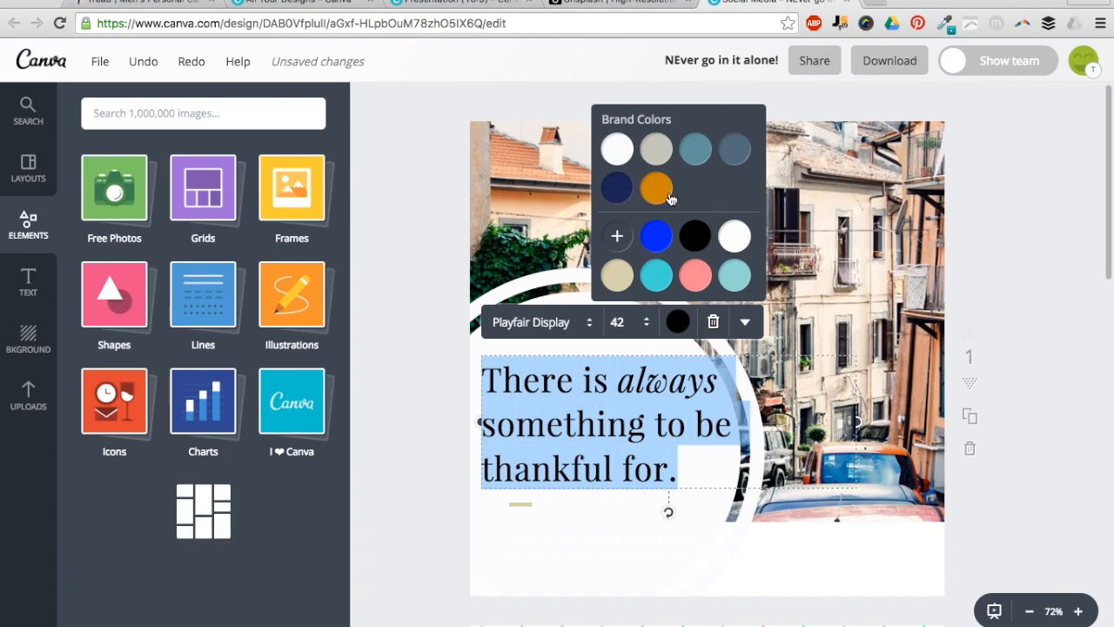
pyautogui.click(617, 235)
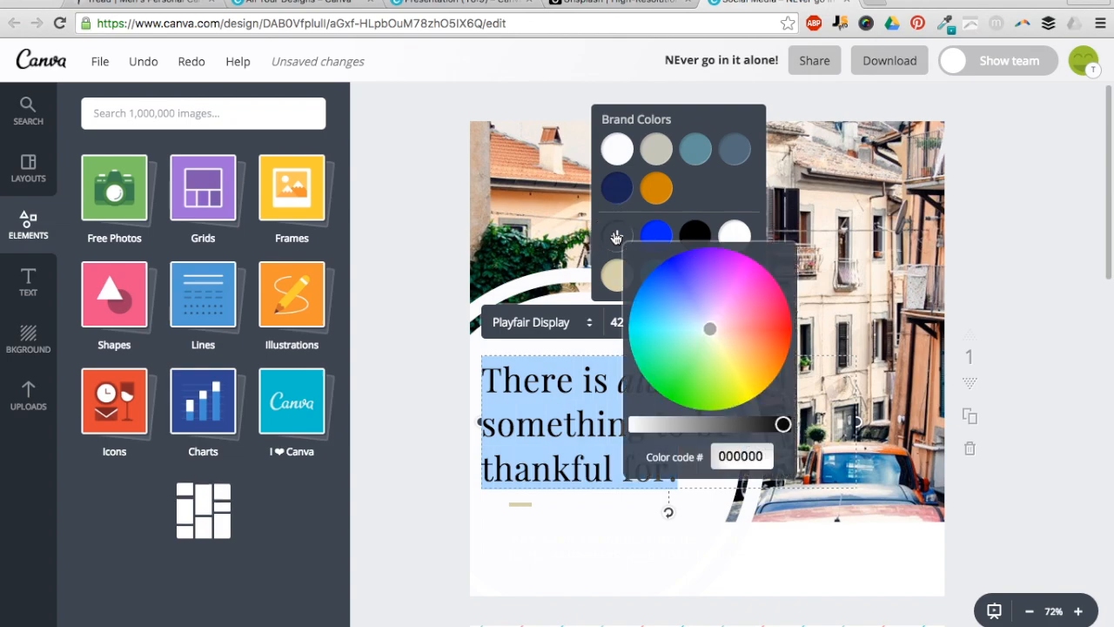
pyautogui.click(714, 456)
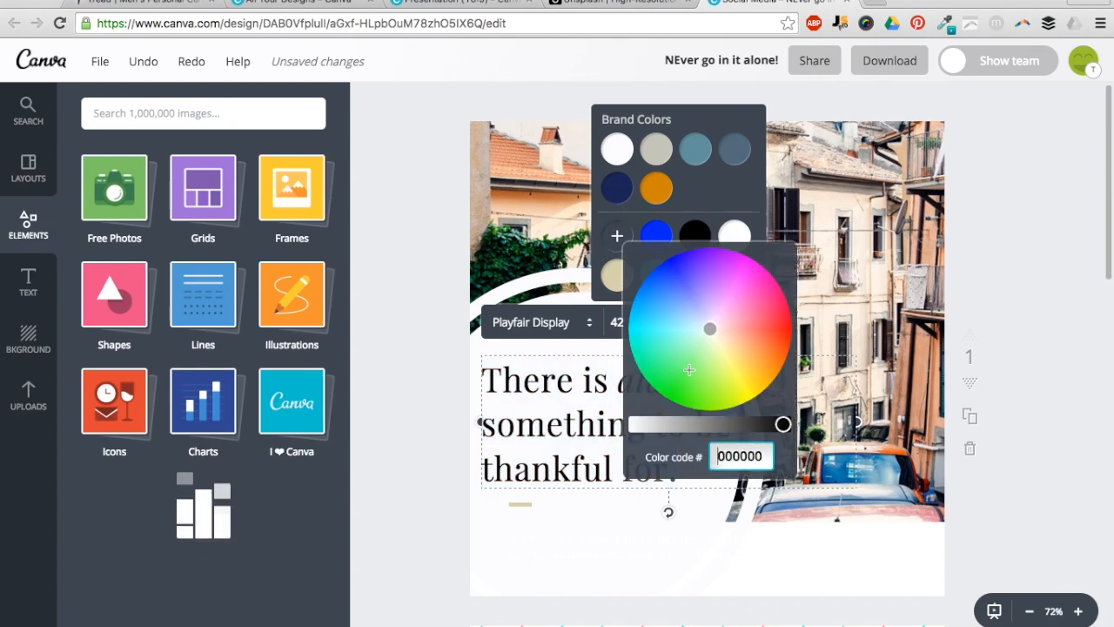
pyautogui.moveTo(710, 333); pyautogui.dragTo(660, 369)
pyautogui.doubleClick(723, 456)
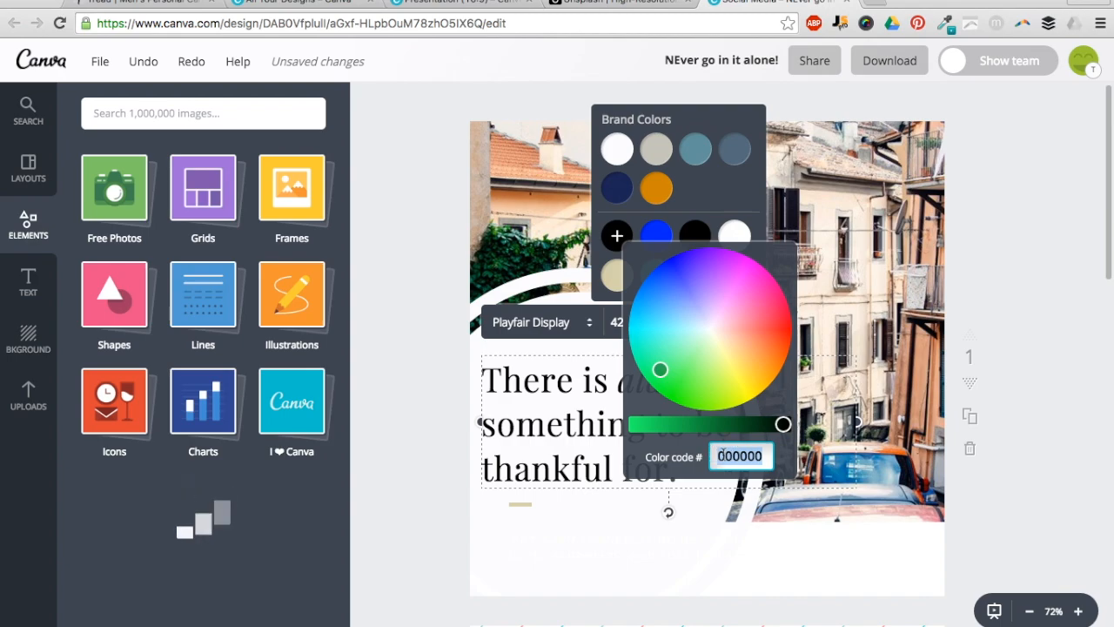
pyautogui.moveTo(659, 375); pyautogui.dragTo(702, 316)
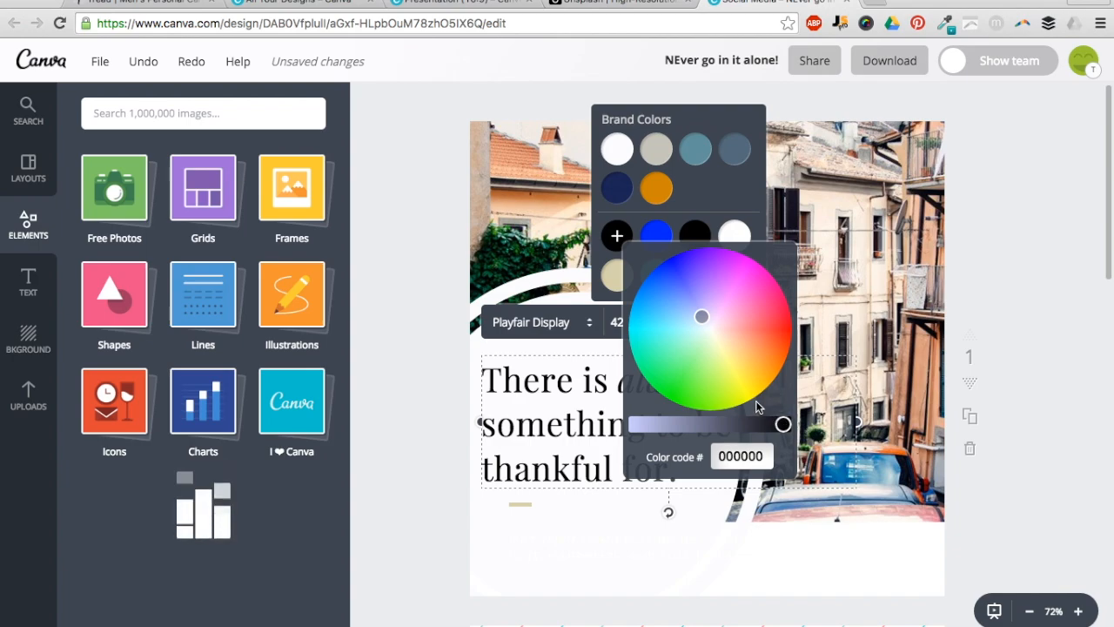
pyautogui.moveTo(780, 422); pyautogui.dragTo(752, 424)
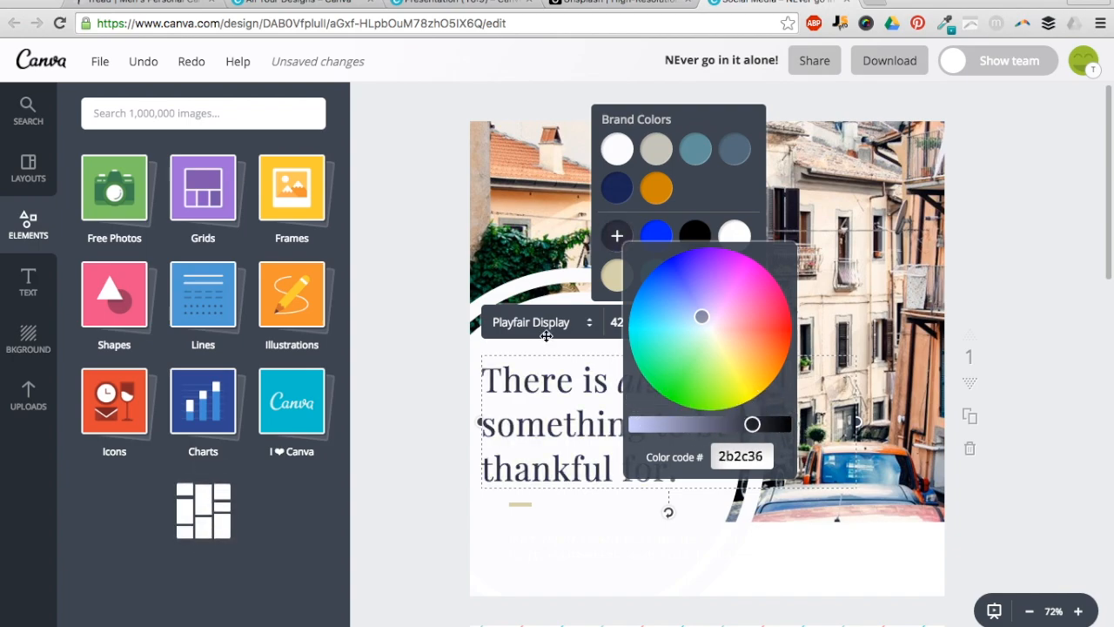
pyautogui.moveTo(701, 316); pyautogui.dragTo(753, 356)
pyautogui.moveTo(752, 423); pyautogui.dragTo(675, 424)
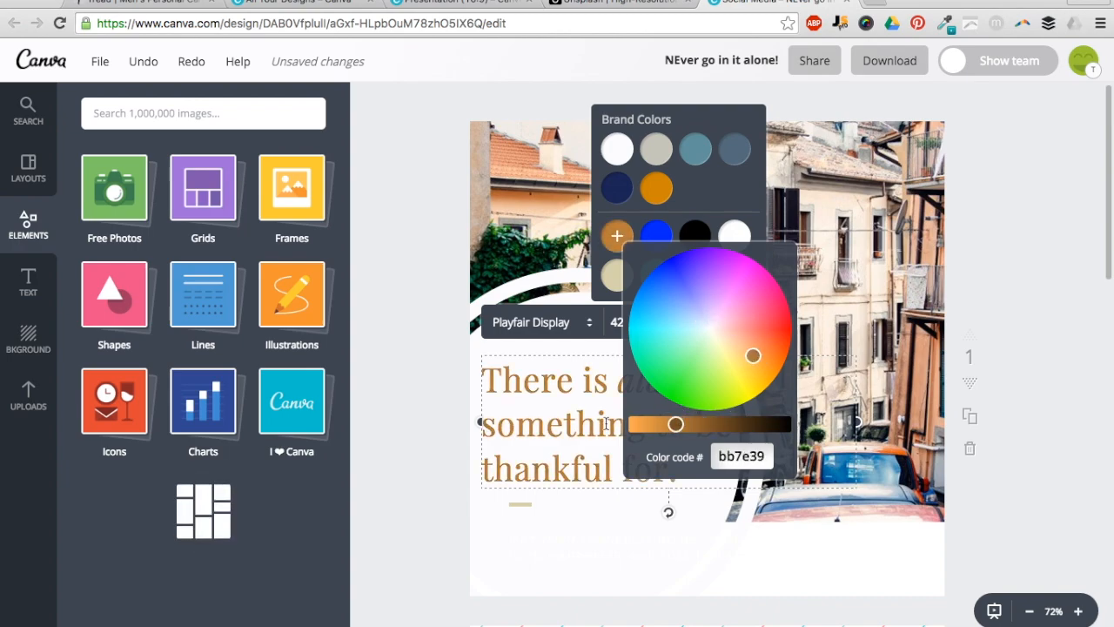
pyautogui.click(492, 396)
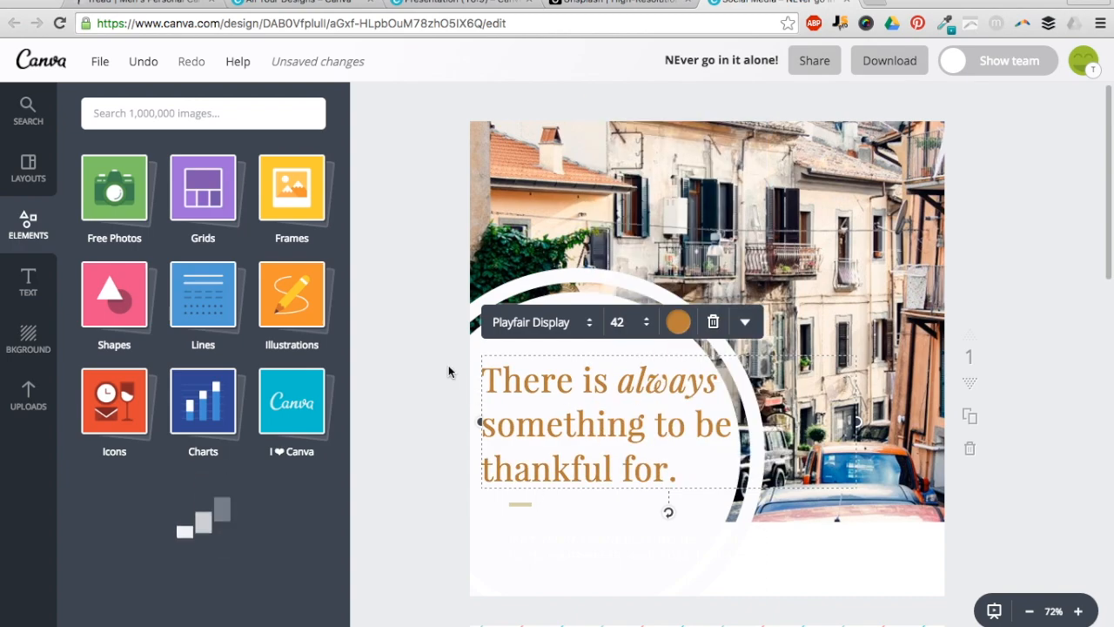
pyautogui.click(461, 392)
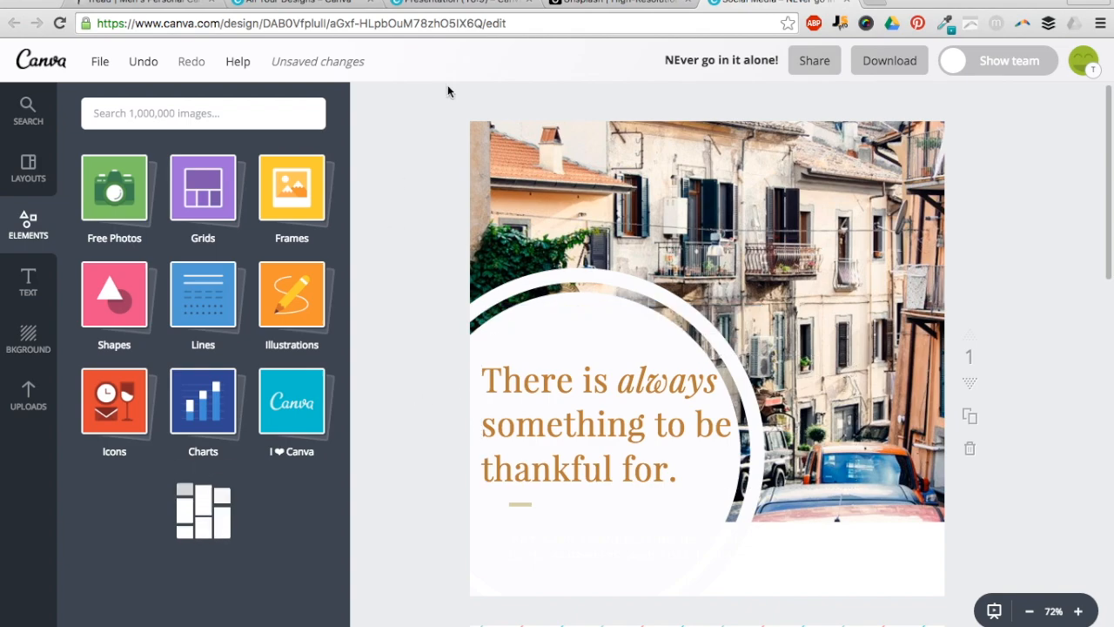
pyautogui.click(579, 4)
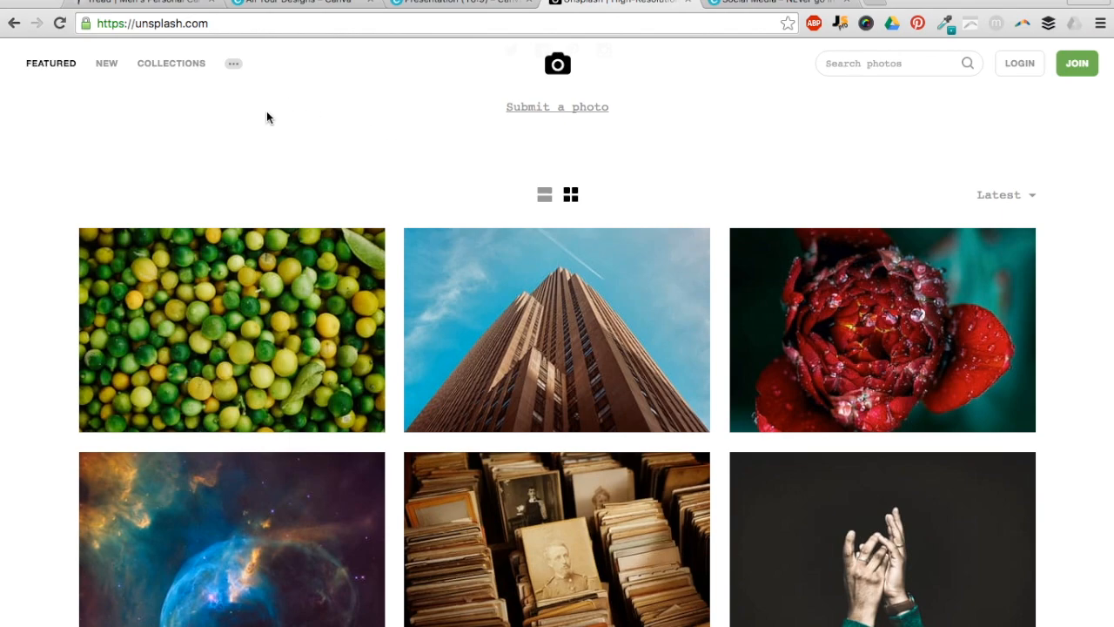
# - Open Unsplash's free-use page, highlight the license wording, and return to the photo feed
pyautogui.scroll(5, 266, 111)
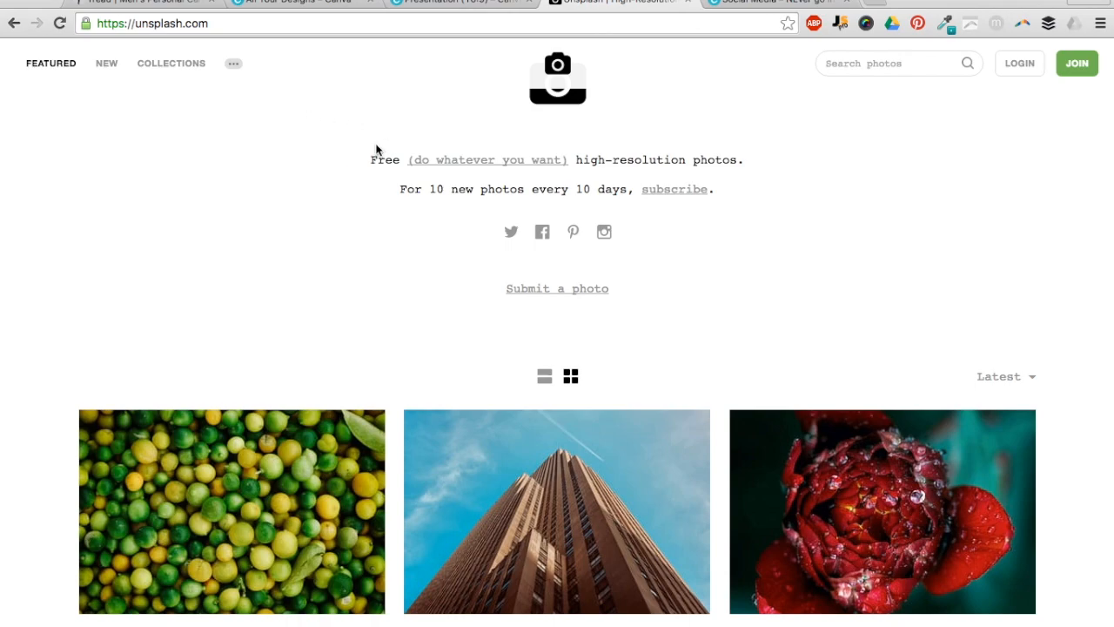
pyautogui.click(470, 162)
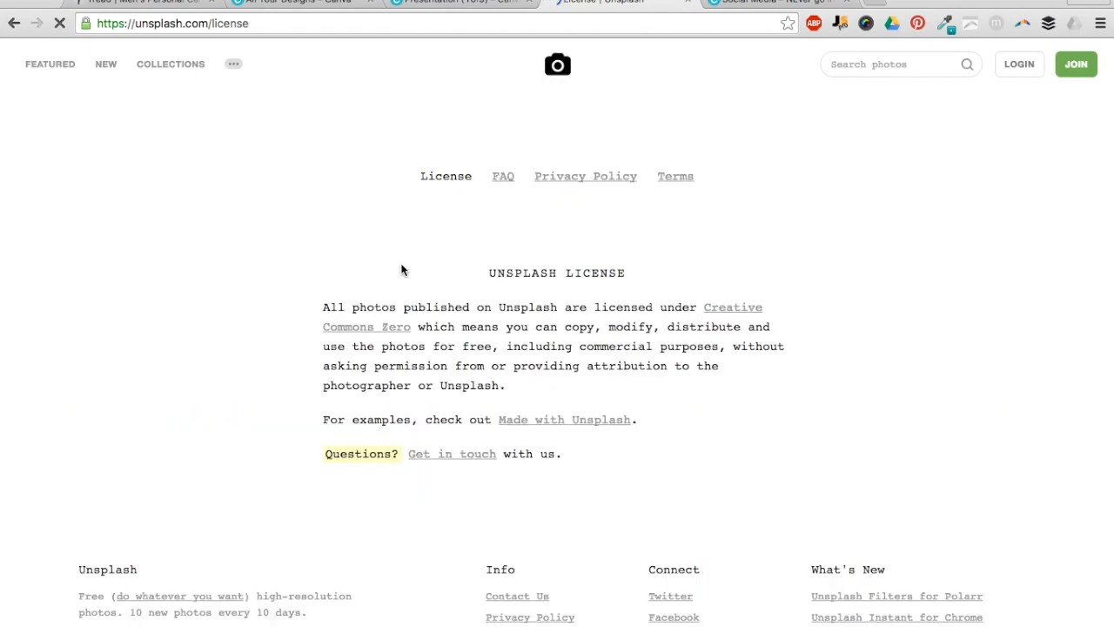
pyautogui.moveTo(430, 329); pyautogui.dragTo(733, 332)
pyautogui.moveTo(553, 365); pyautogui.dragTo(454, 381)
pyautogui.click(455, 378)
pyautogui.click(15, 23)
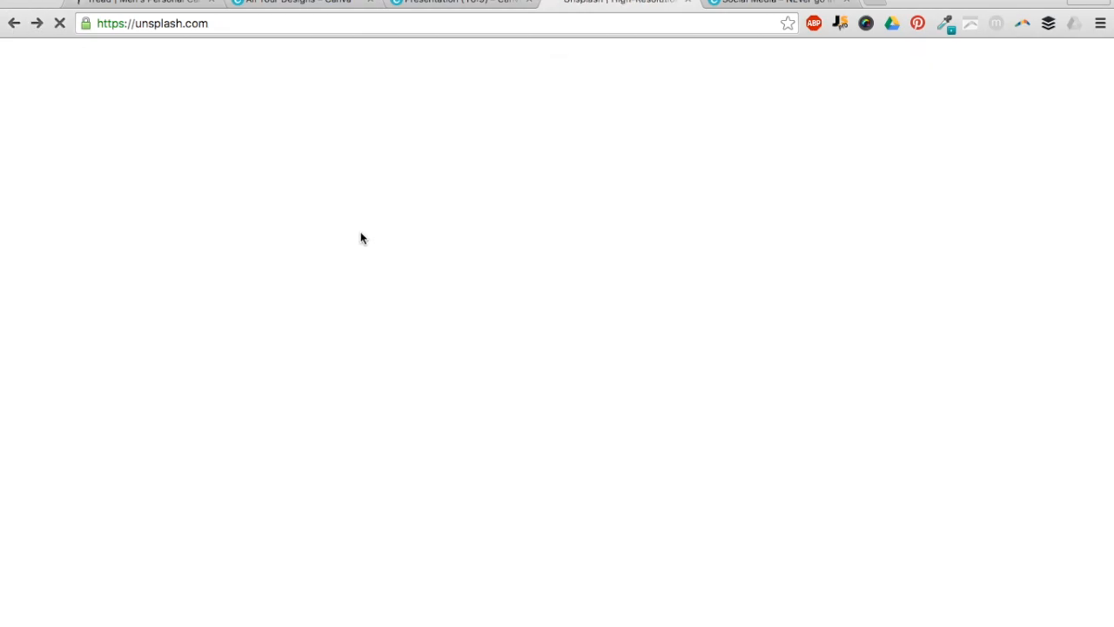
# - Browse down through Unsplash's featured photos, then return to Canva's Create a design page
pyautogui.scroll(-5, 361, 231)
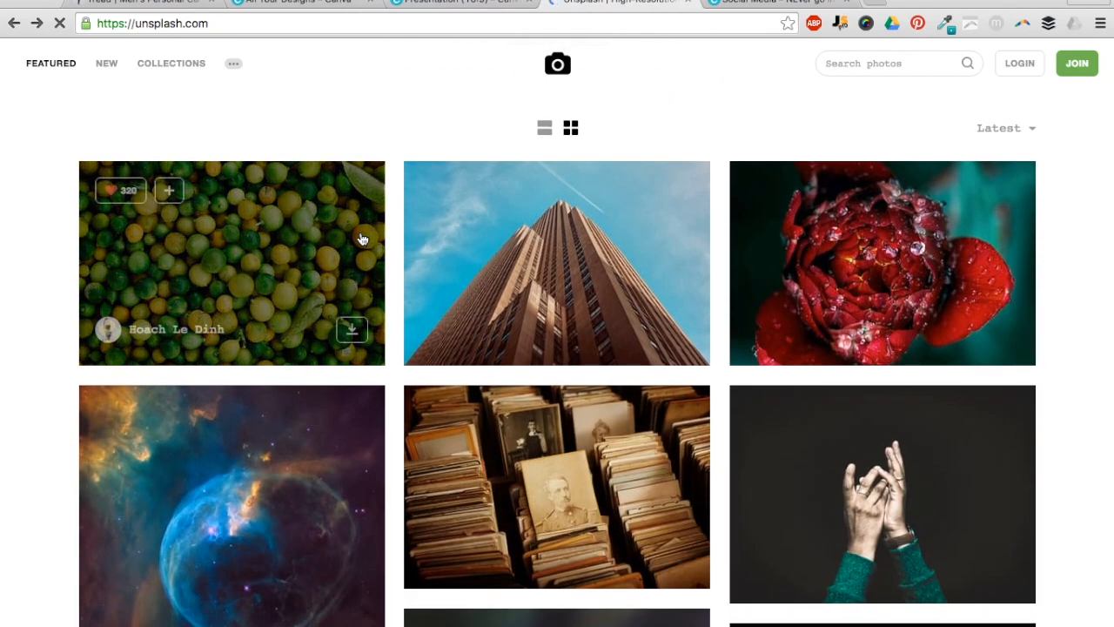
pyautogui.scroll(-15, 362, 239)
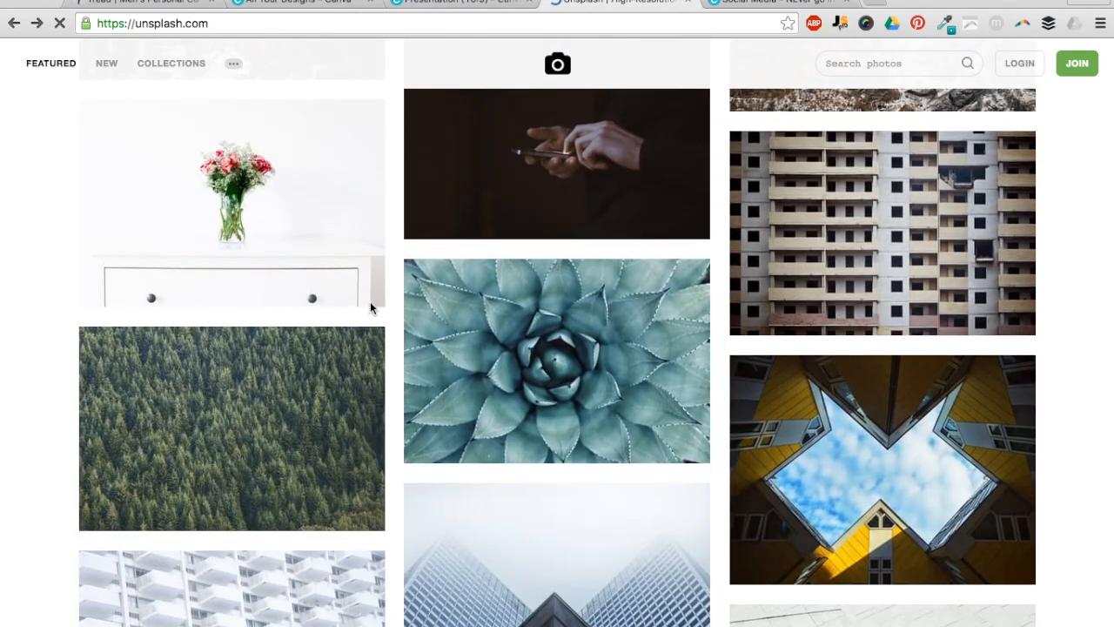
pyautogui.scroll(-8, 370, 307)
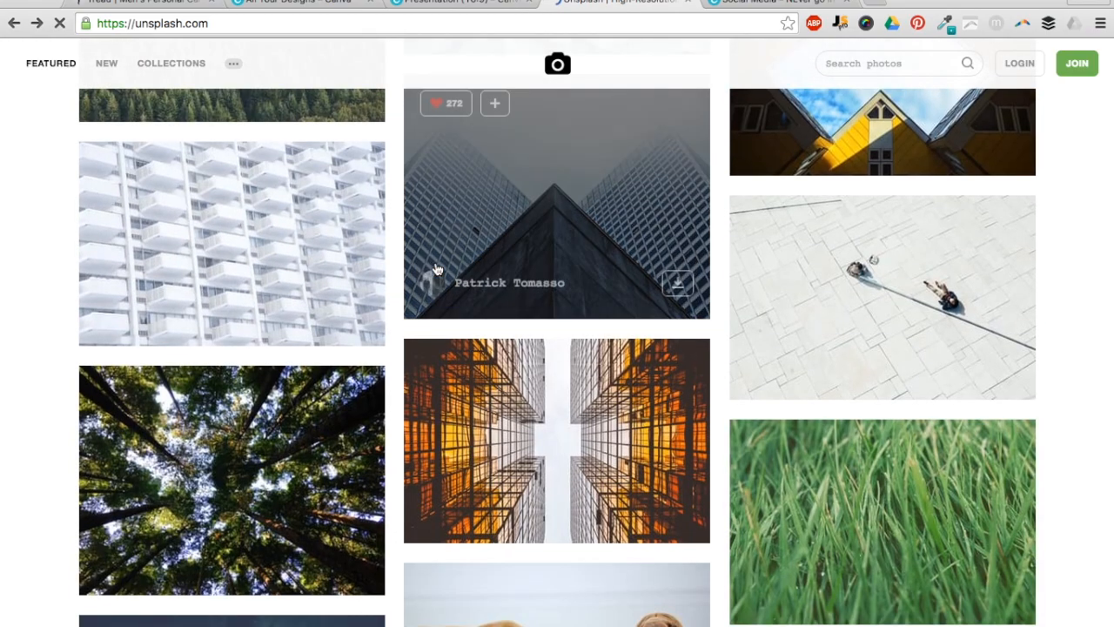
pyautogui.scroll(-10, 437, 270)
pyautogui.click(323, 7)
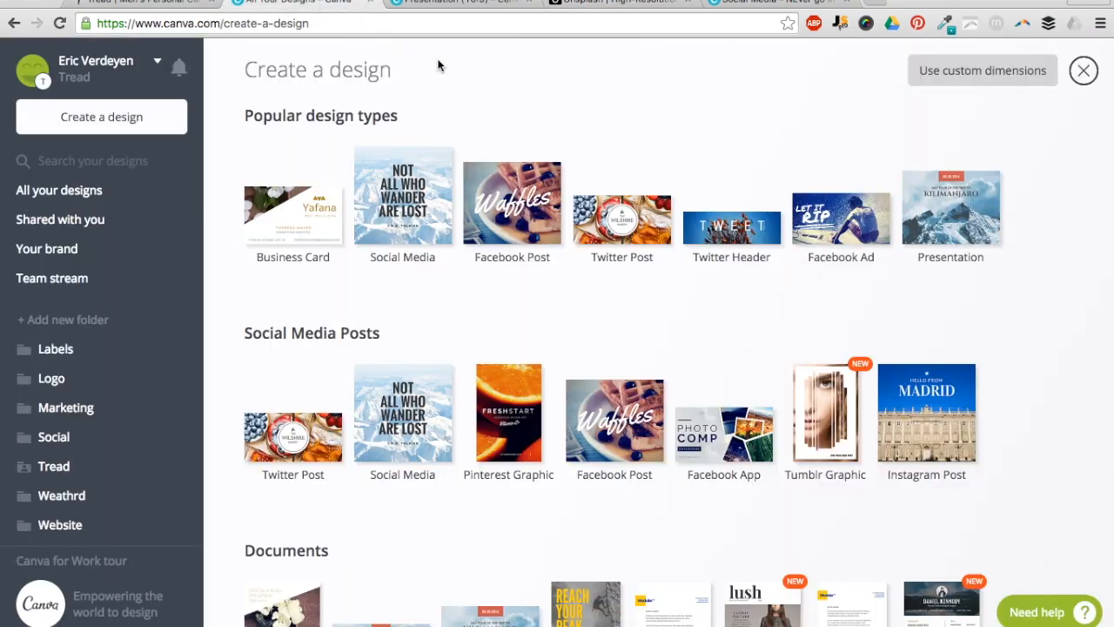
# - Return to the presentation editor and bring the Quick Canva Video slide into view
pyautogui.hotkey('ctrl', 'Tab')
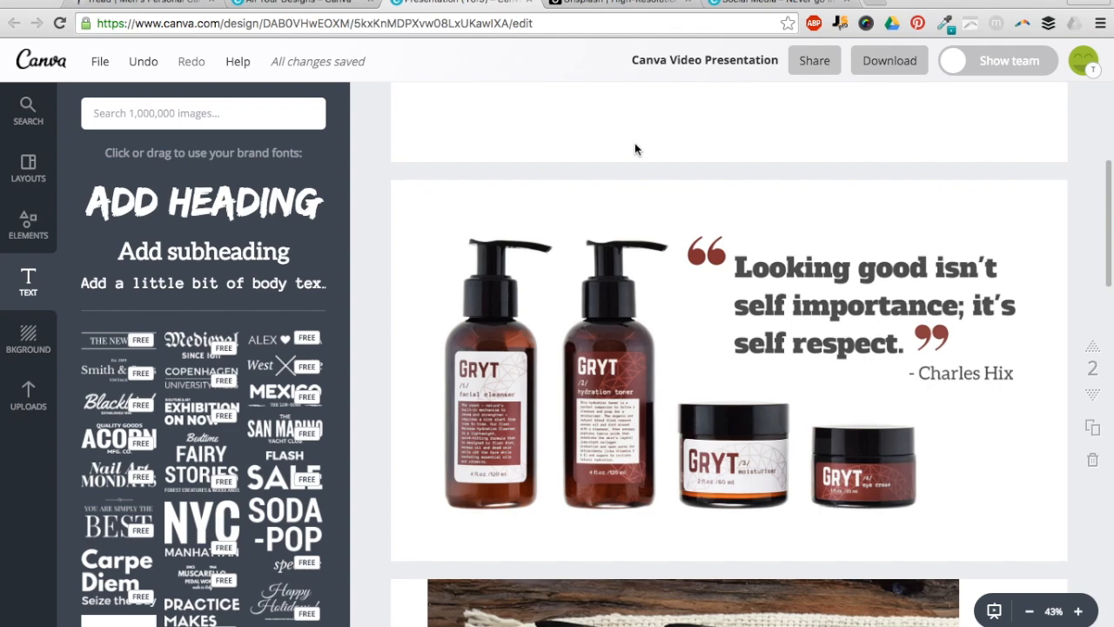
pyautogui.scroll(5, 635, 150)
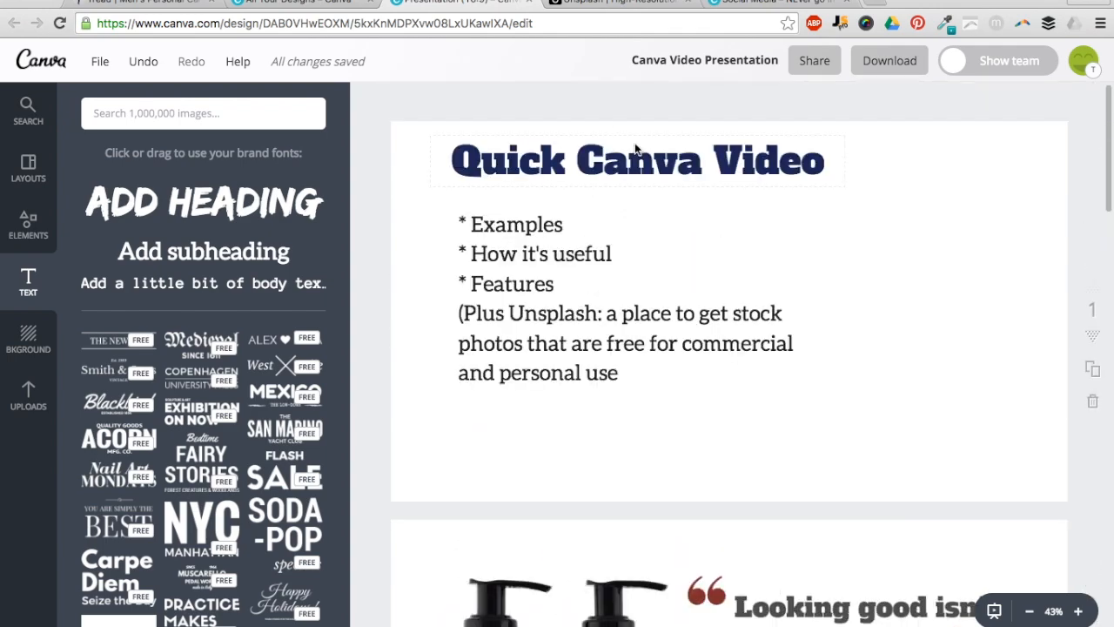
pyautogui.scroll(-2, 266, 176)
pyautogui.scroll(2, 266, 176)
# - Append a contact e-mail address as a new final line of the slide's bullet list
pyautogui.tripleClick(669, 373)
pyautogui.click(670, 373)
pyautogui.press('Return')
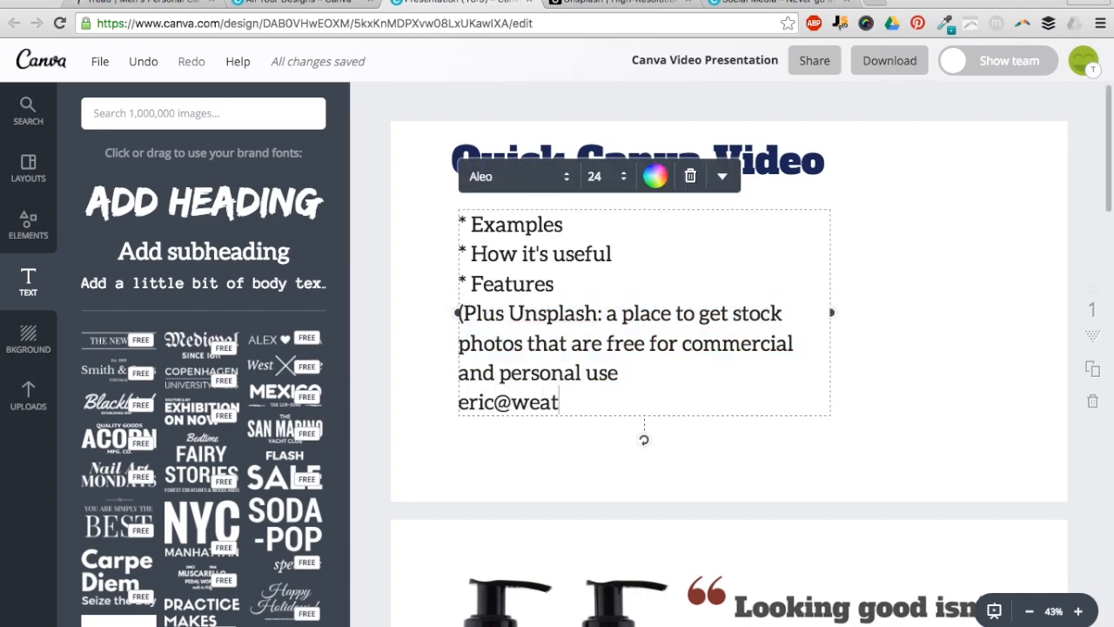
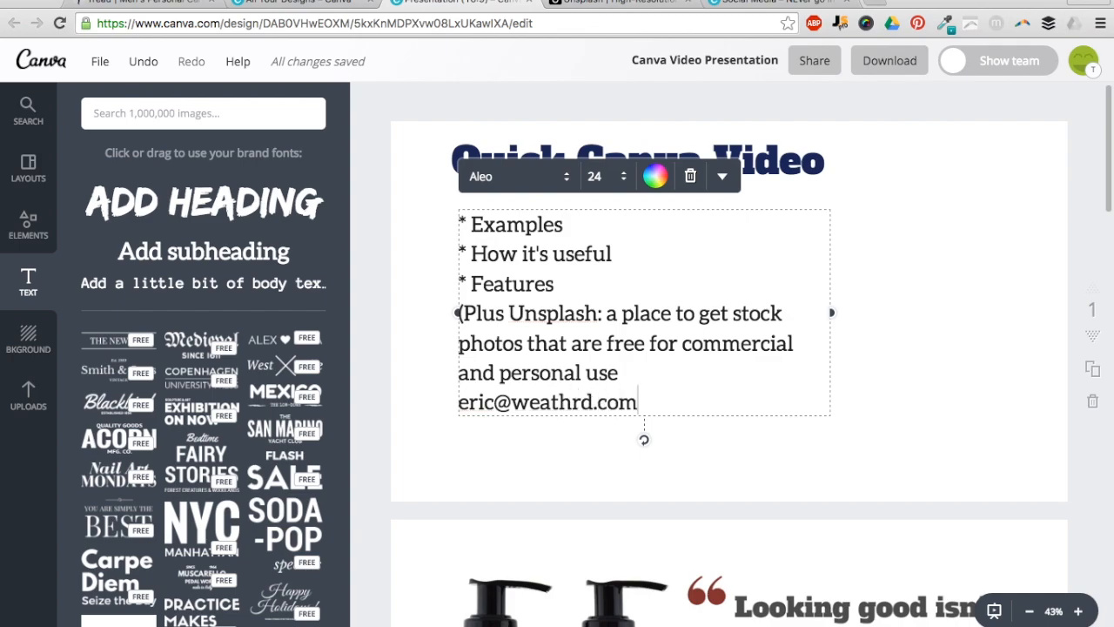
pyautogui.click(669, 373)
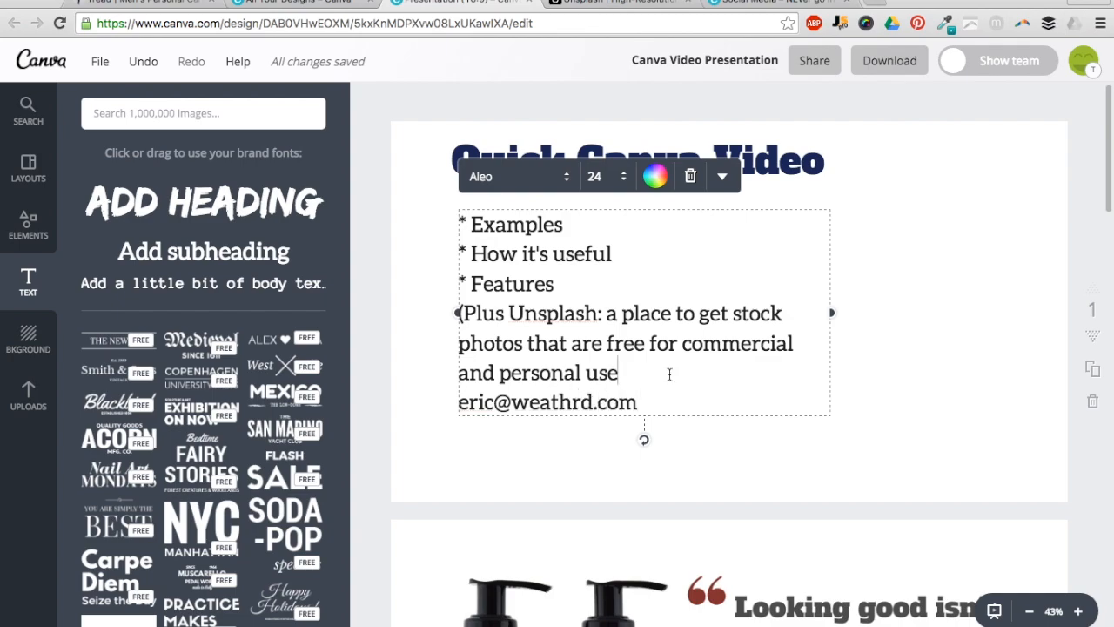